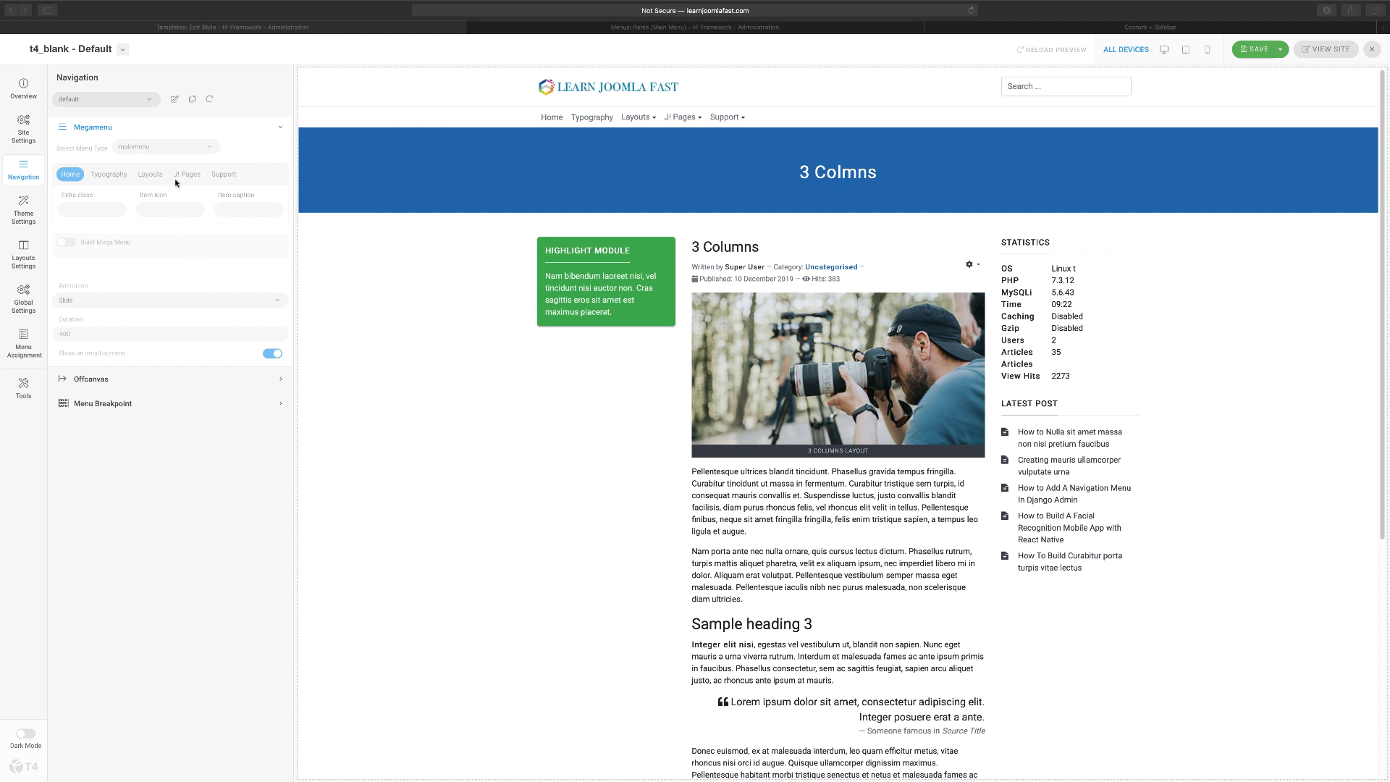
Unlock the default navigation preset for editing and switch to the Main Menu items list.
{"action": "left_click", "coordinate": [174, 100]}
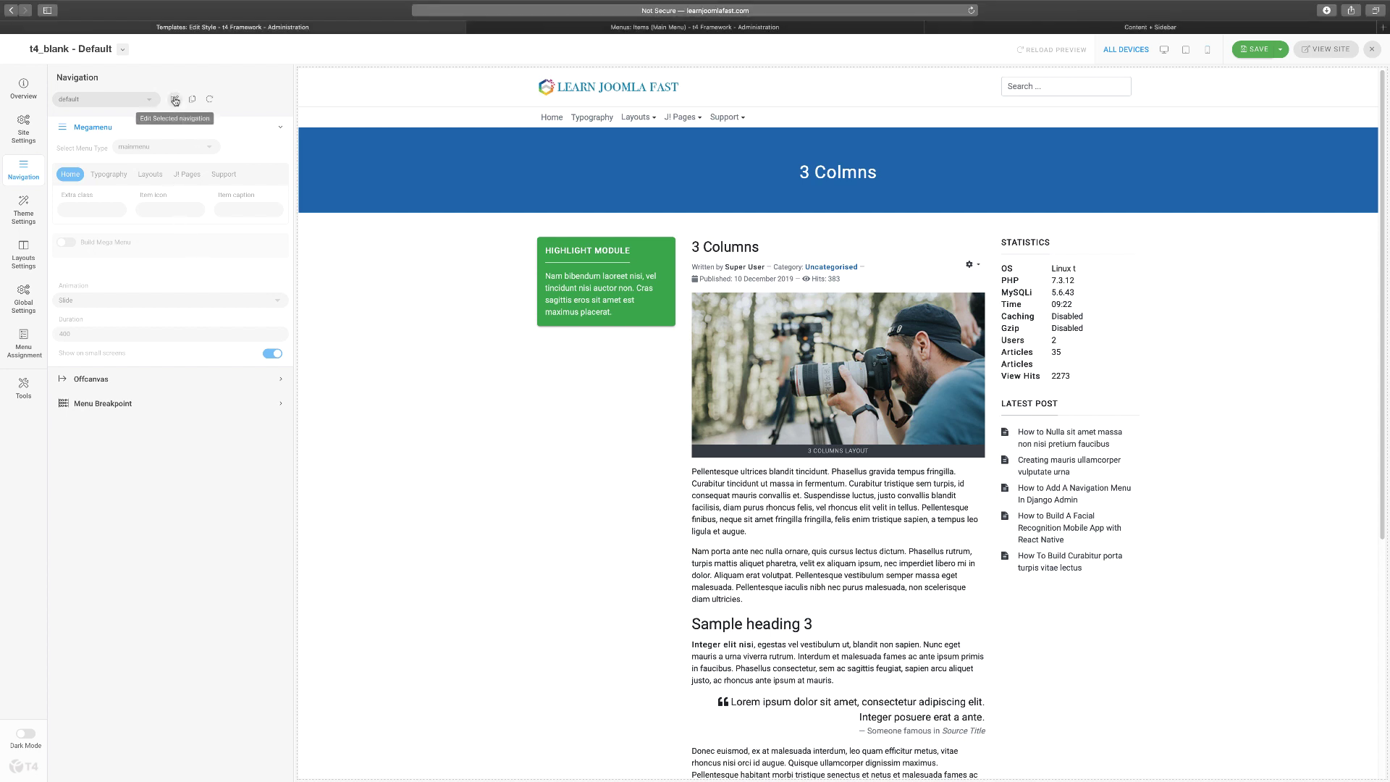
{"action": "left_click", "coordinate": [174, 101]}
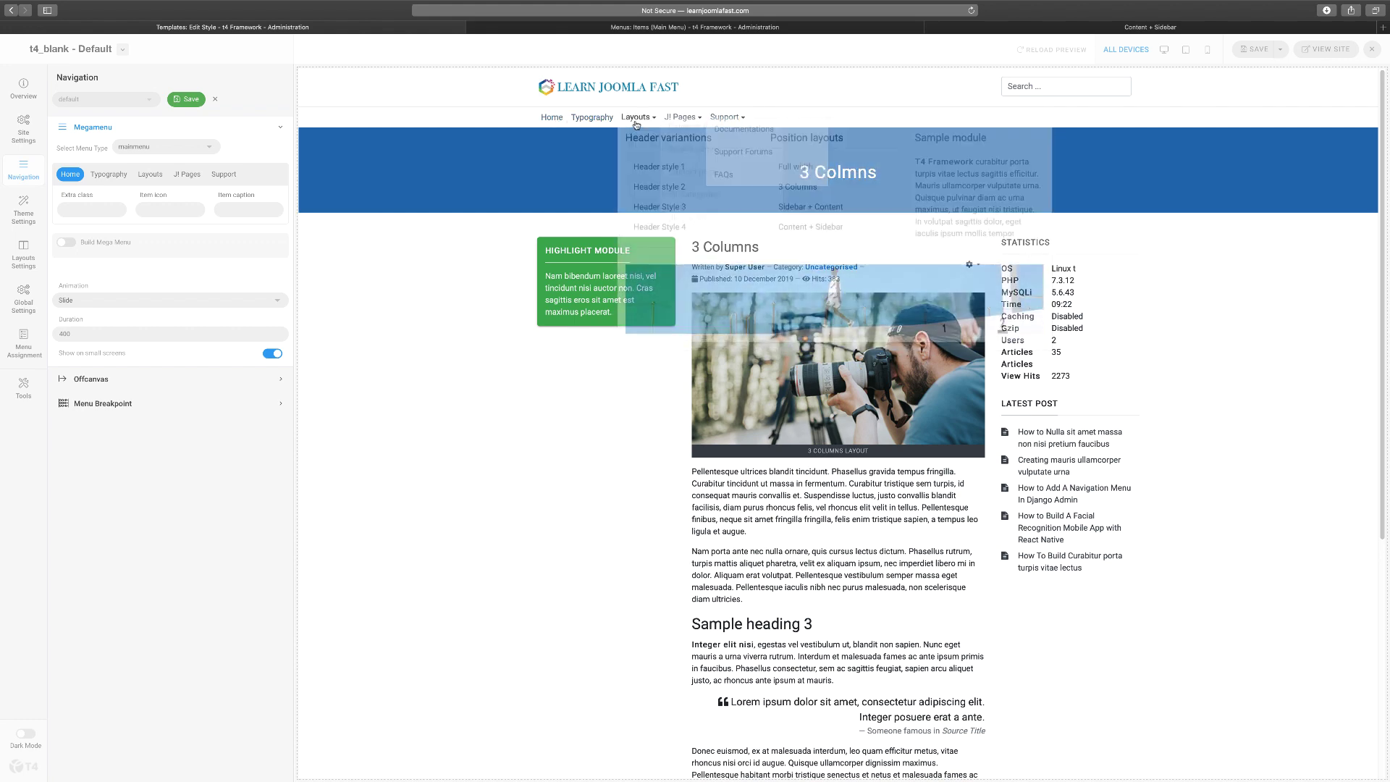
{"action": "left_click", "coordinate": [674, 28]}
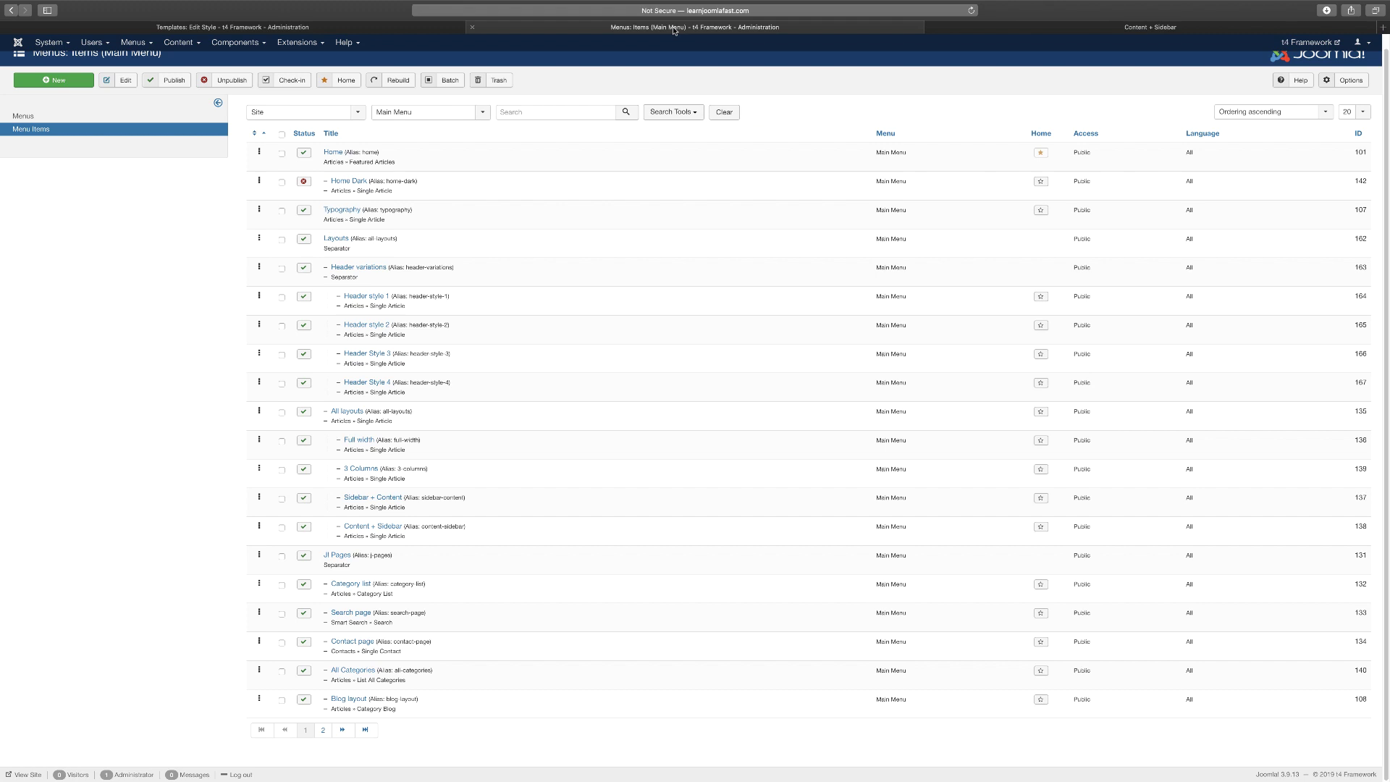
Look through the site menus listed under the Menus dropdown.
{"action": "left_click", "coordinate": [150, 47]}
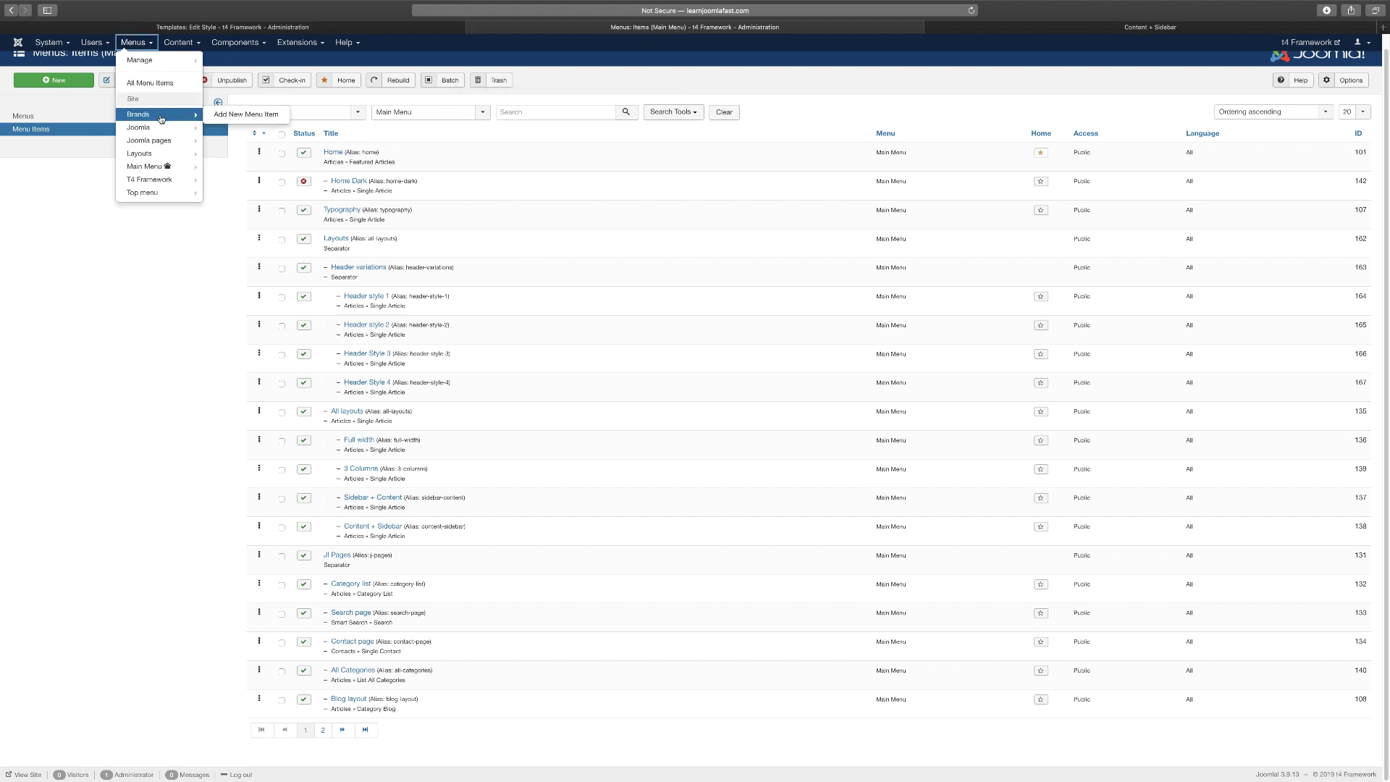
{"action": "mouse_move", "coordinate": [164, 153]}
{"action": "mouse_move", "coordinate": [161, 192]}
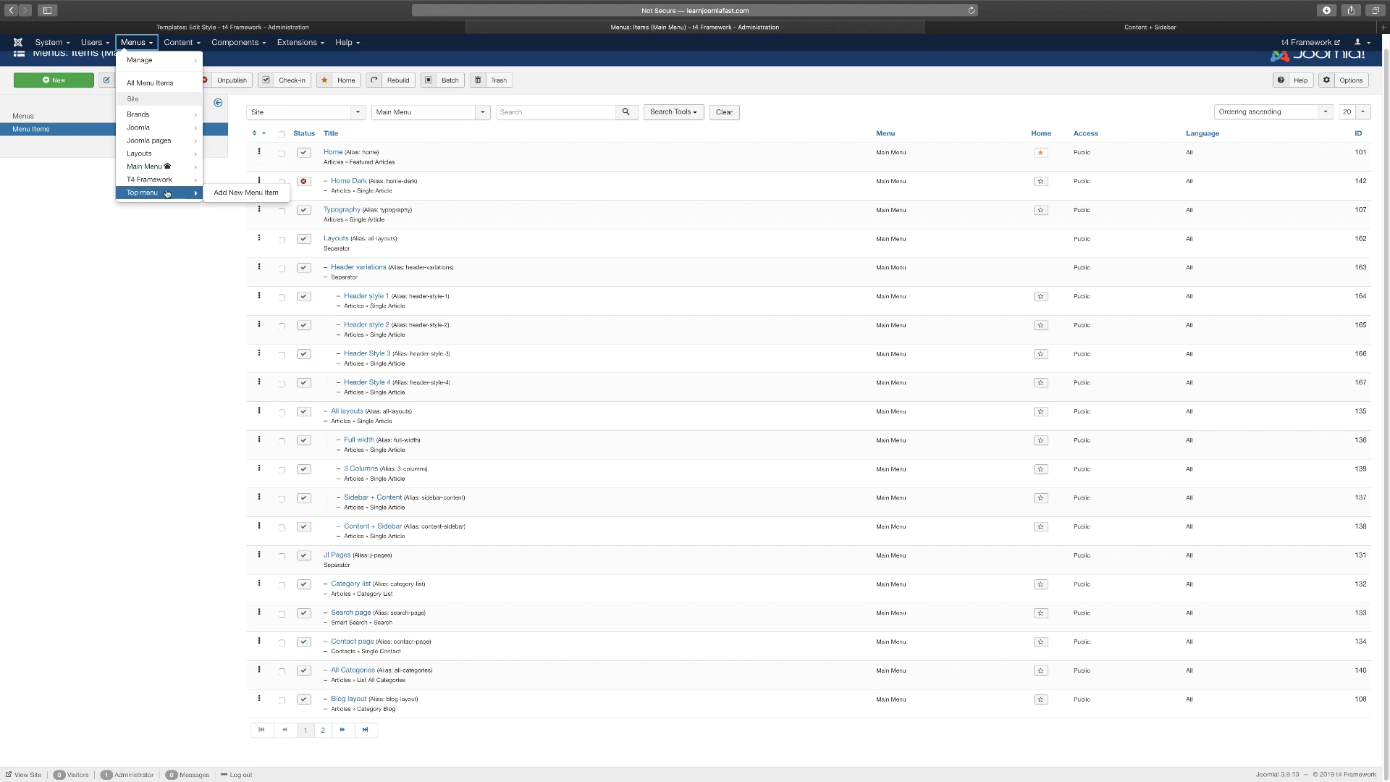
Reload the front-end home page, then return to the template's Navigation settings.
{"action": "left_click", "coordinate": [967, 27]}
{"action": "key", "text": "super+r"}
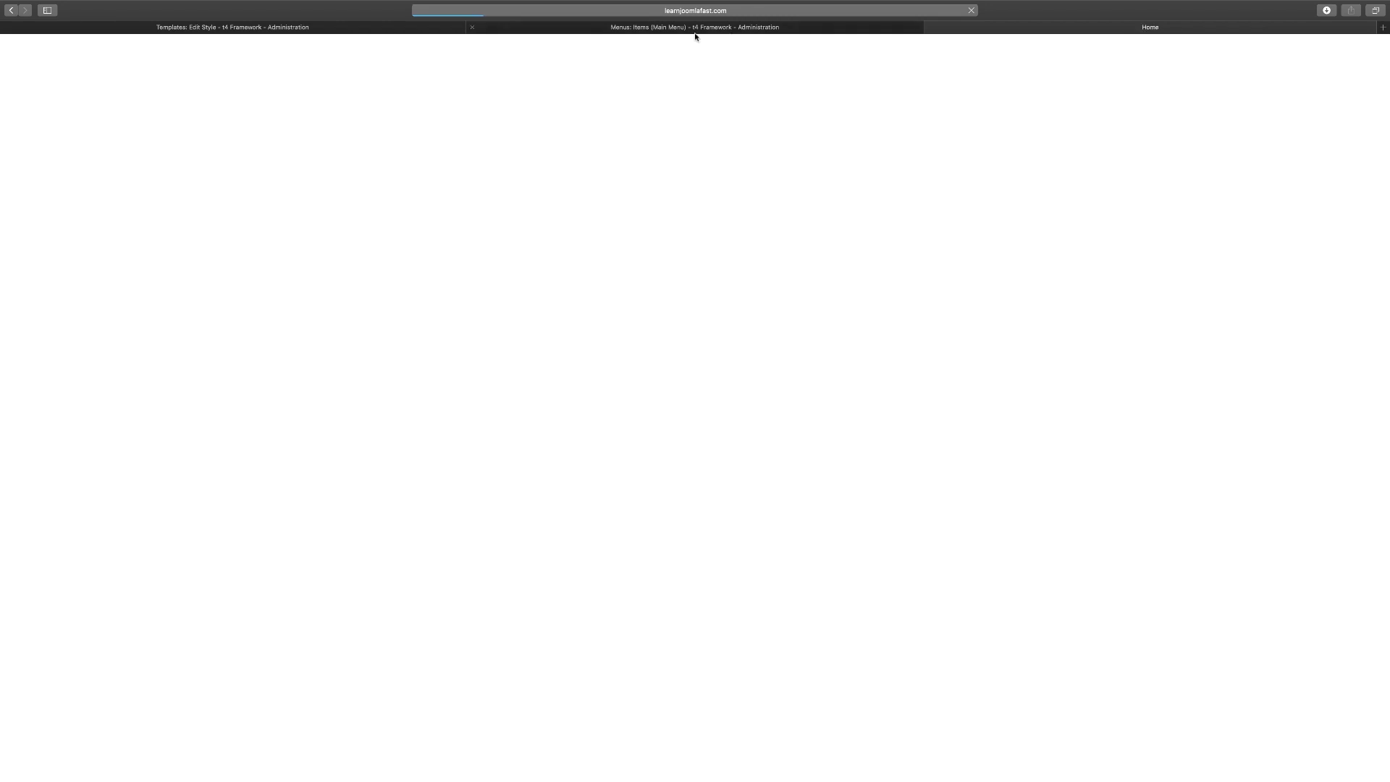
{"action": "left_click", "coordinate": [695, 29]}
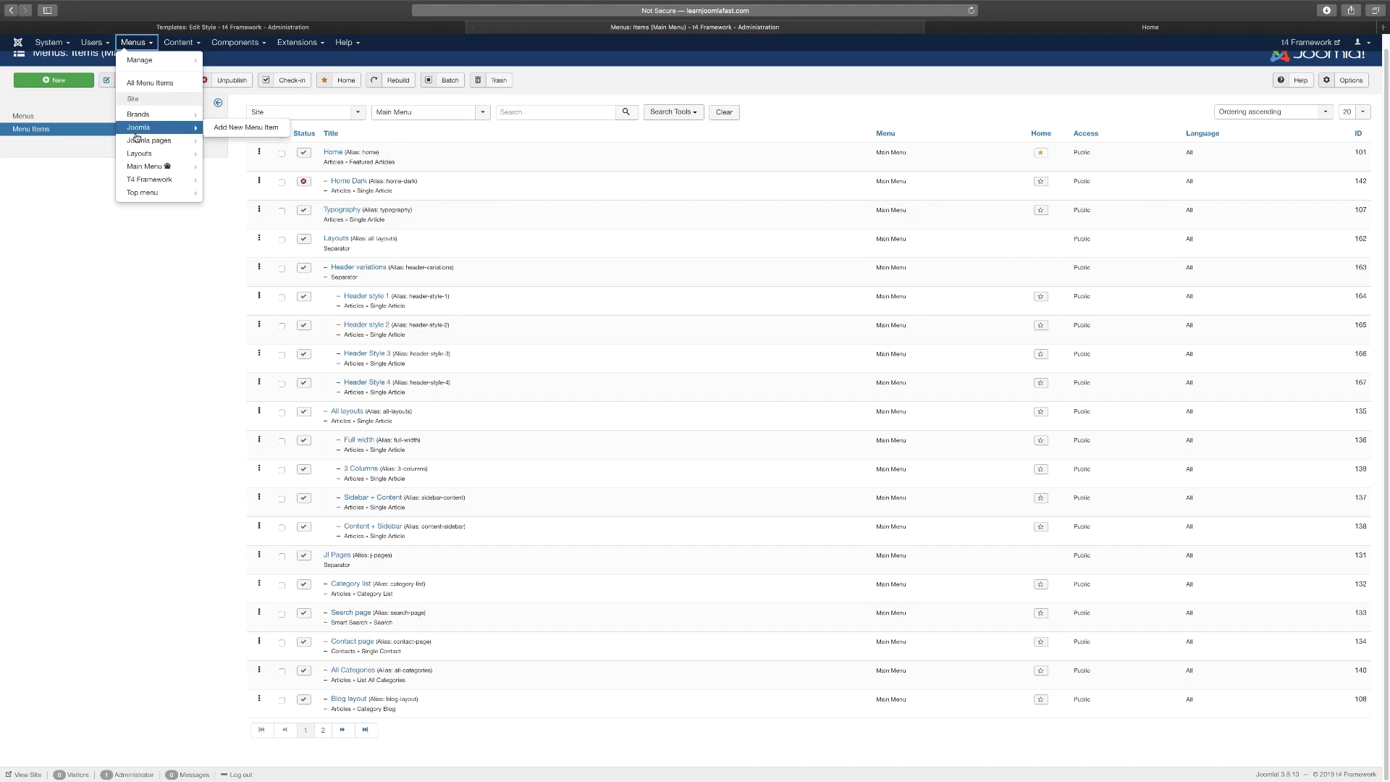
{"action": "left_click", "coordinate": [994, 29]}
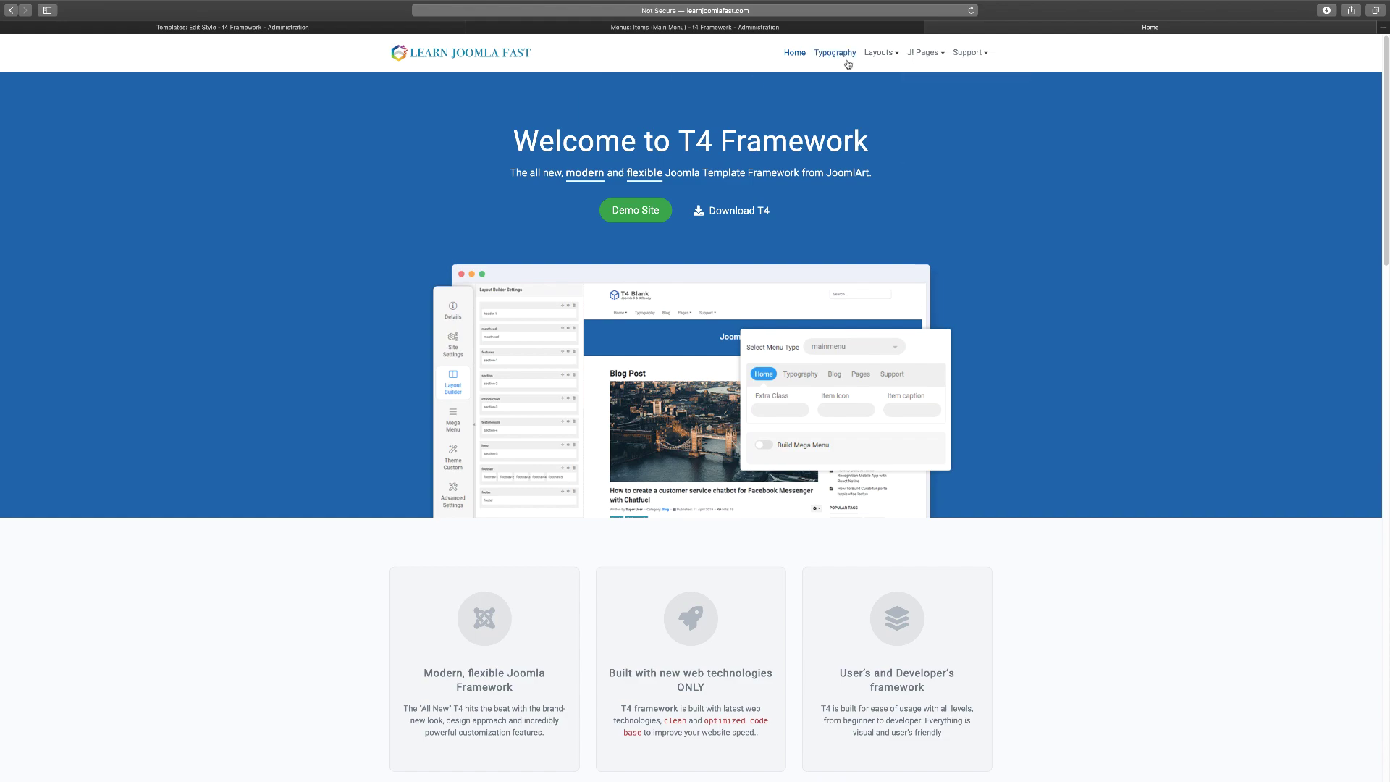
{"action": "left_click", "coordinate": [759, 35]}
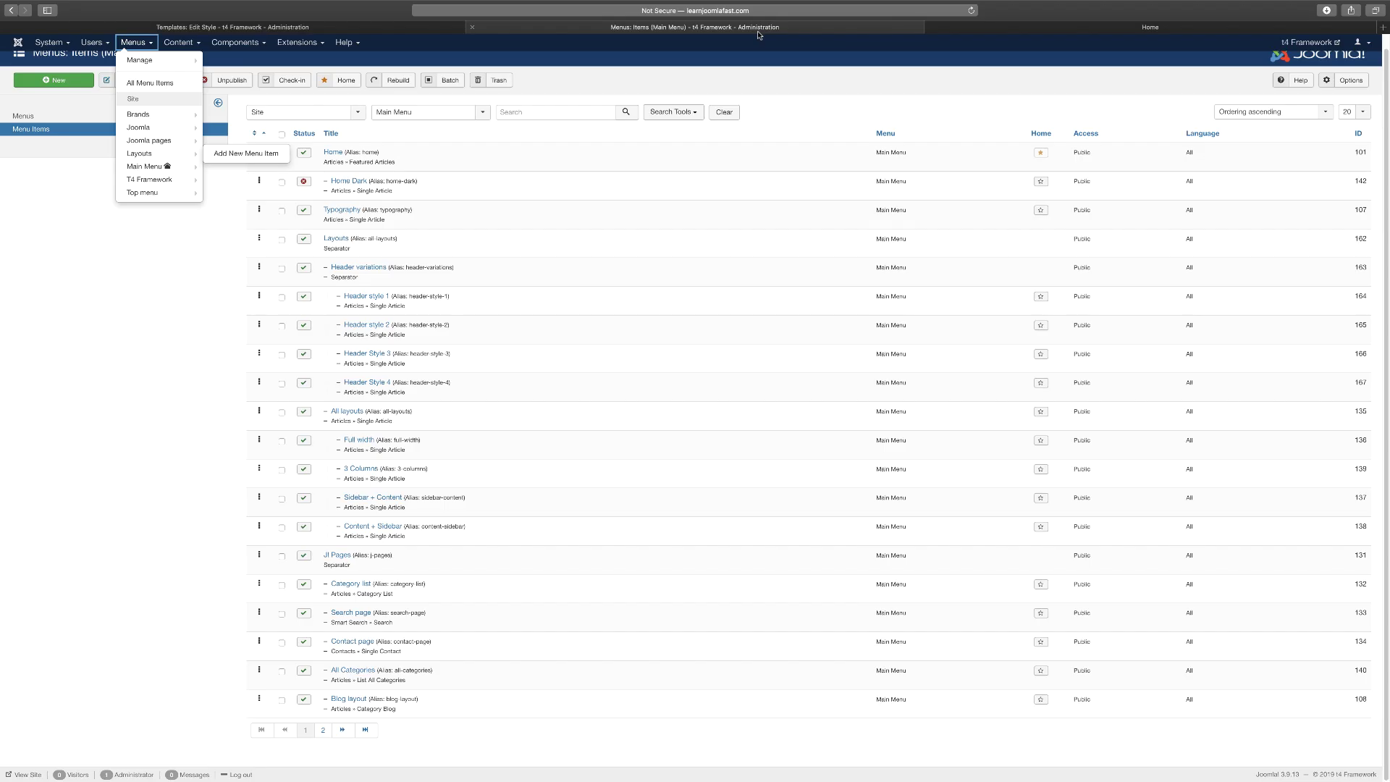
{"action": "left_click", "coordinate": [417, 32]}
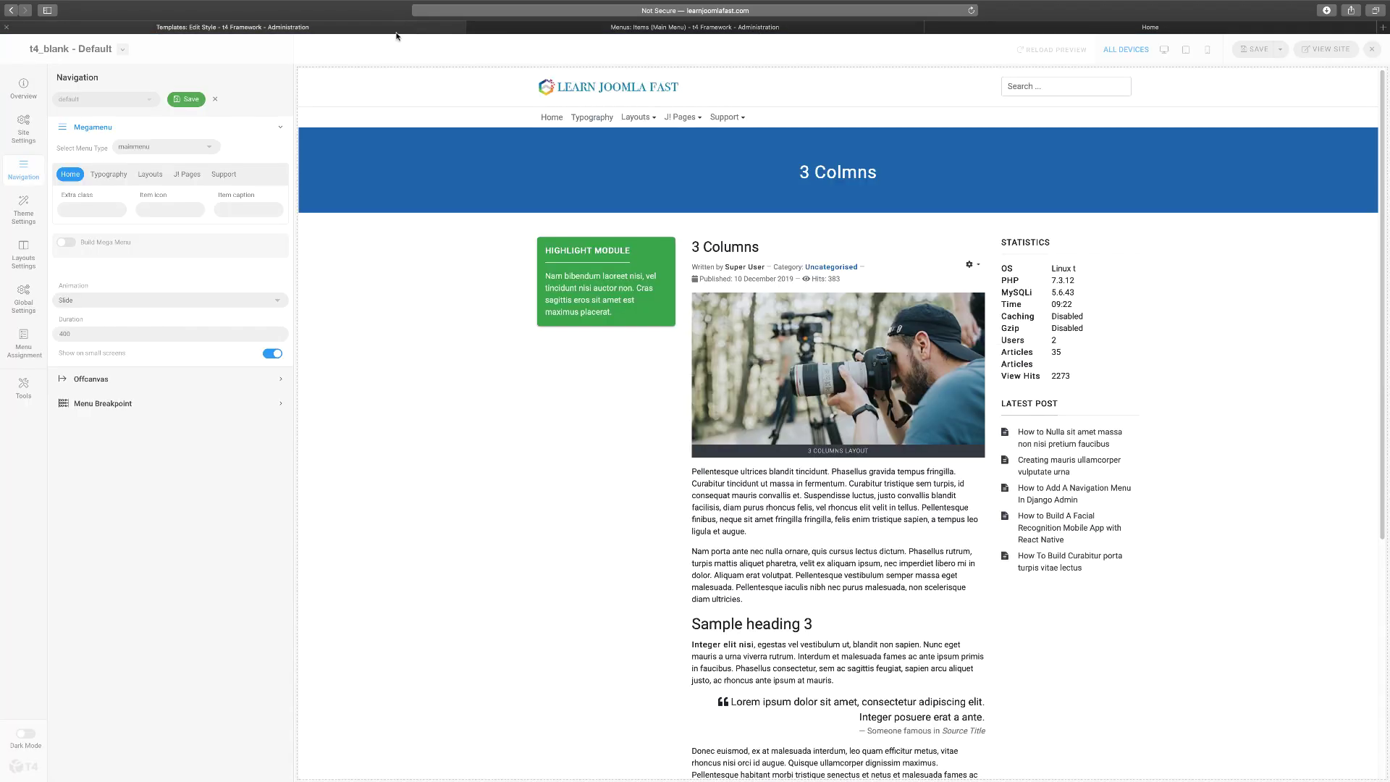
Set the megamenu's Select Menu Type to joomlart-brands.
{"action": "left_click", "coordinate": [210, 149]}
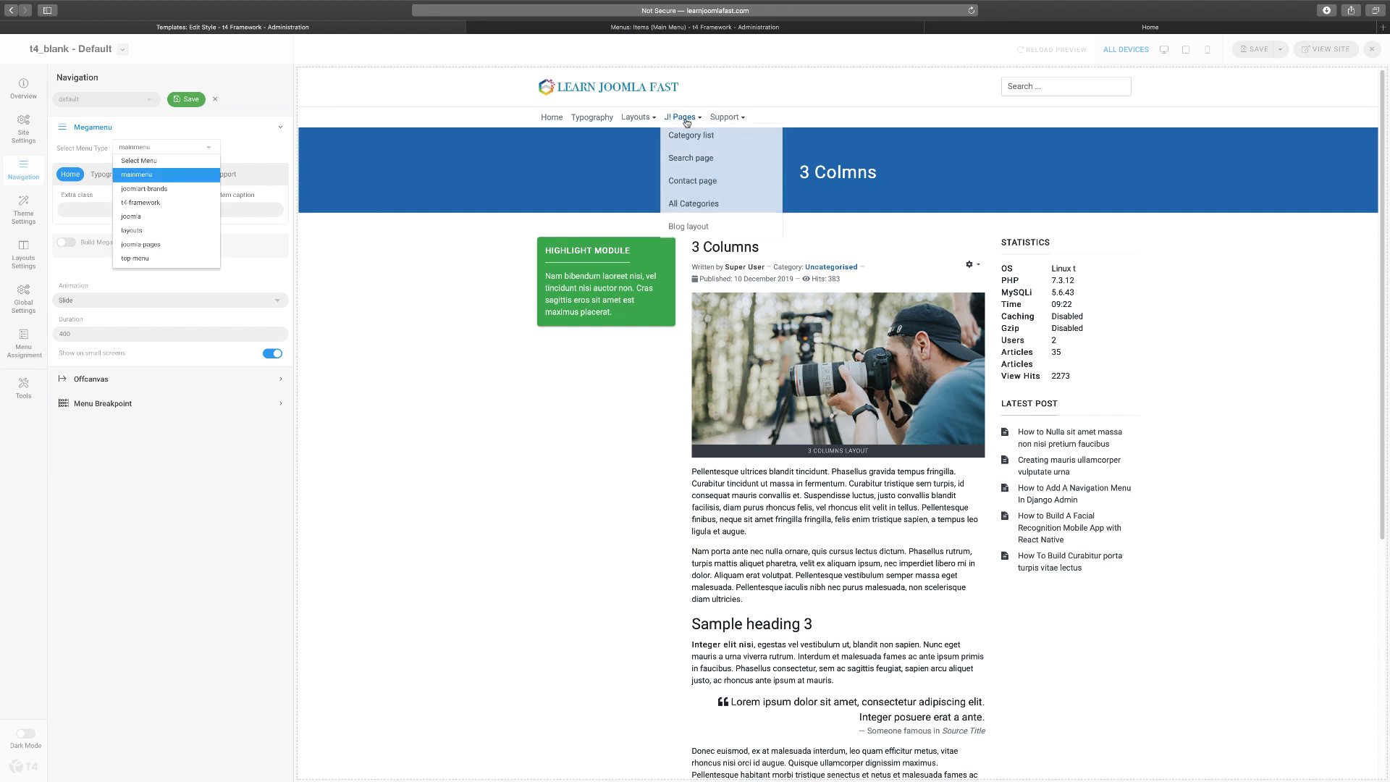
{"action": "left_click", "coordinate": [164, 192]}
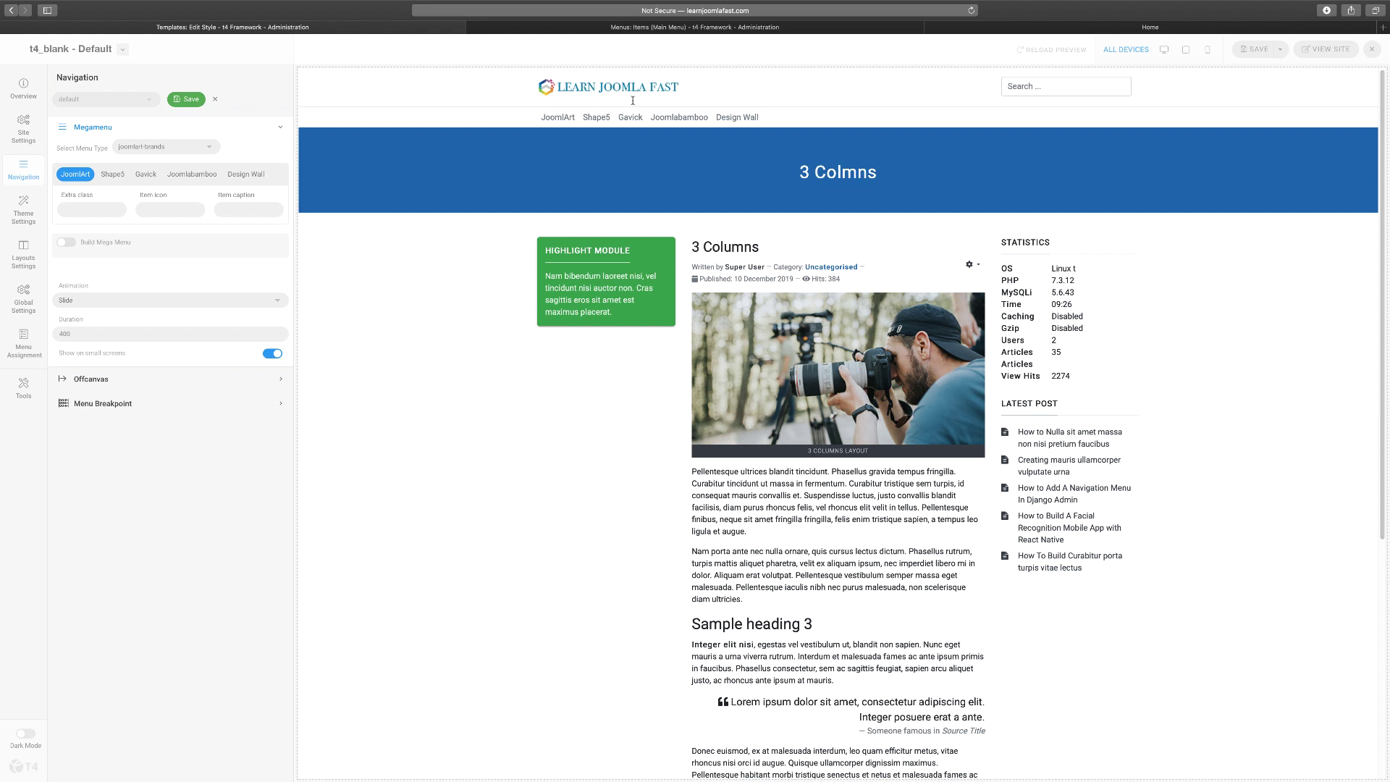
List the Brands menu's five link items, then return to the template editor.
{"action": "left_click", "coordinate": [848, 29]}
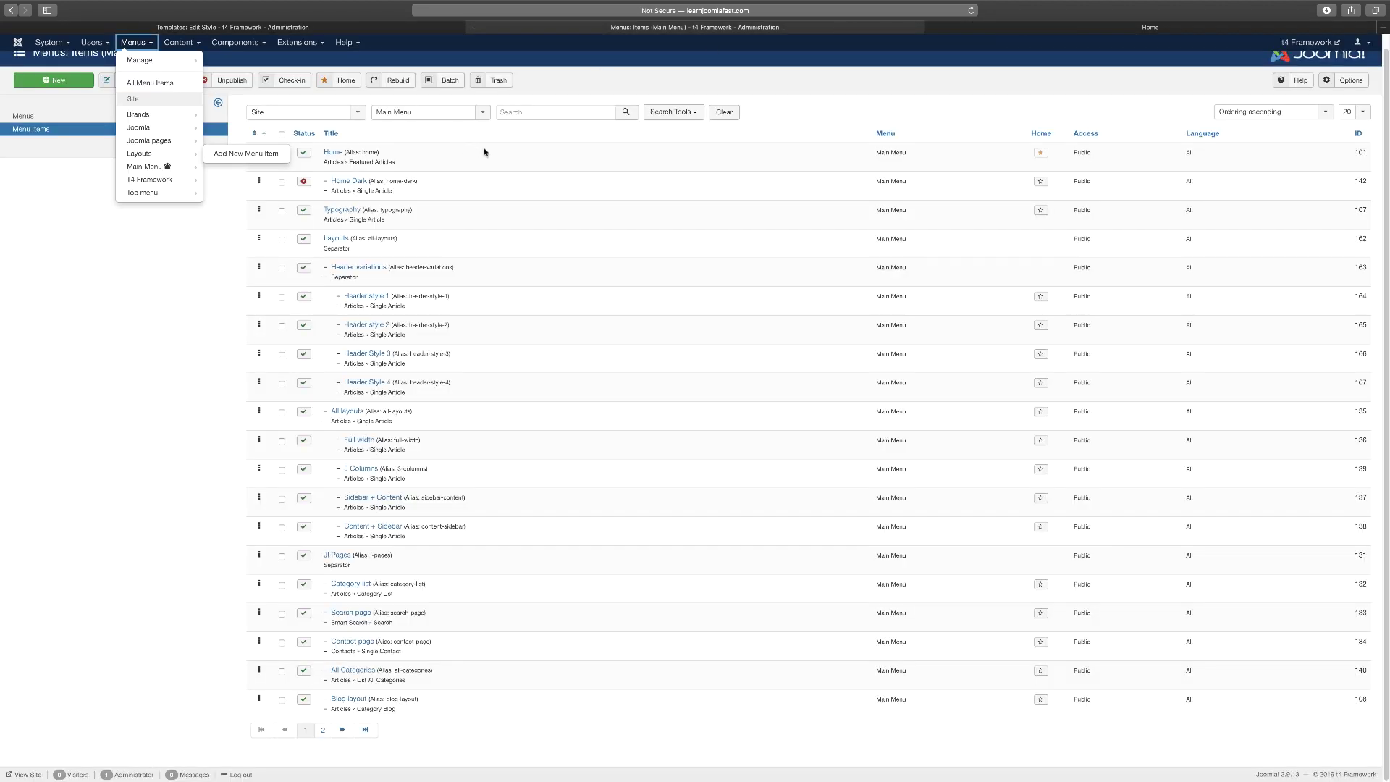
{"action": "left_click", "coordinate": [145, 118]}
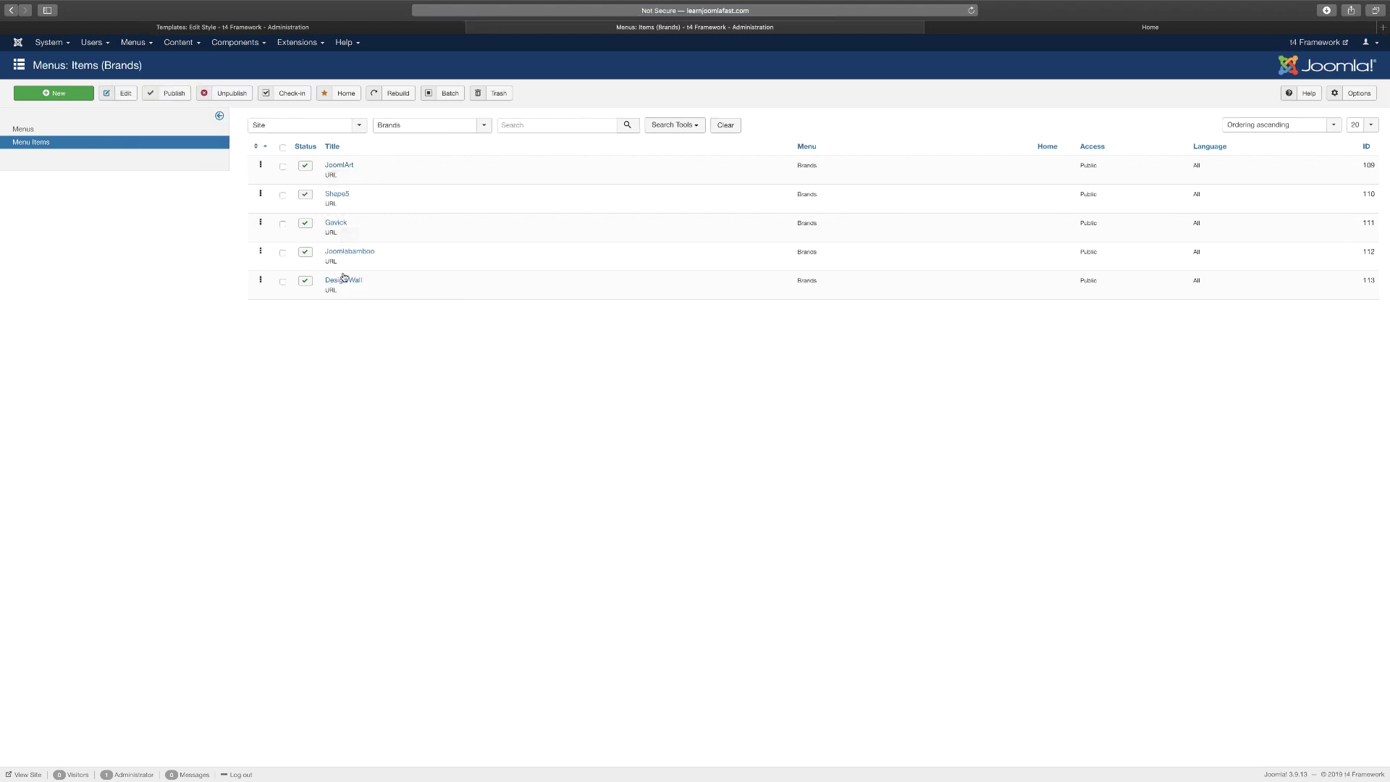
{"action": "left_click", "coordinate": [408, 29]}
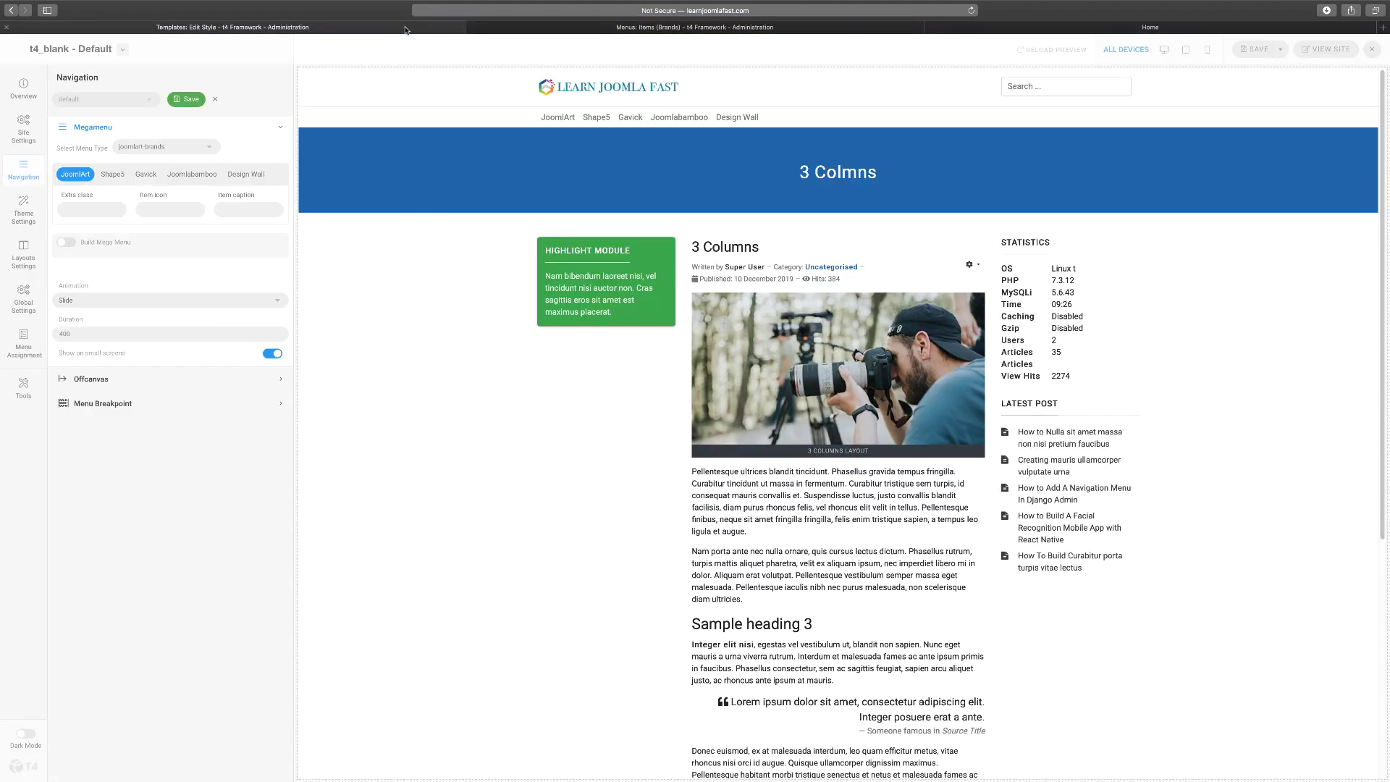
Reload the front-end home page to check its menu, then return to the template editor.
{"action": "left_click", "coordinate": [1050, 28]}
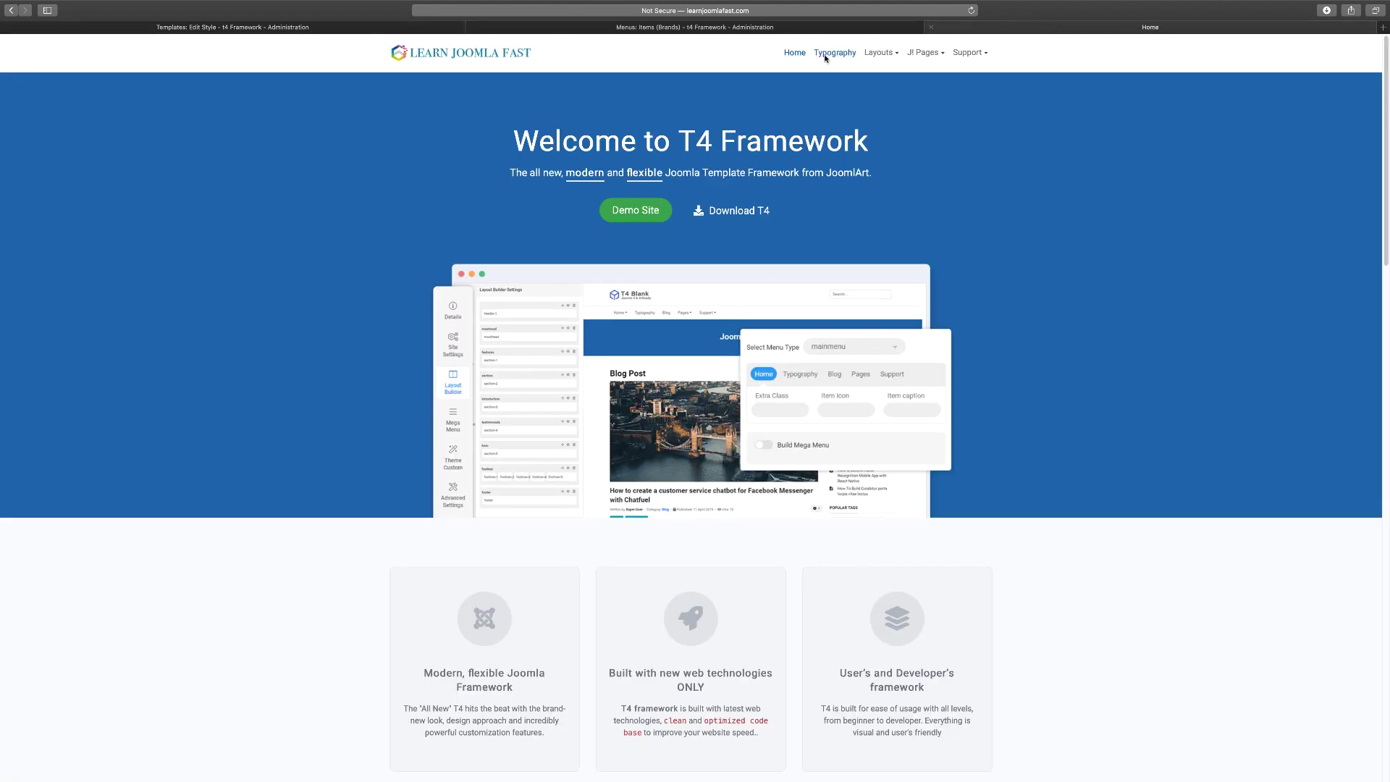
{"action": "left_click", "coordinate": [970, 12]}
{"action": "left_click", "coordinate": [419, 28]}
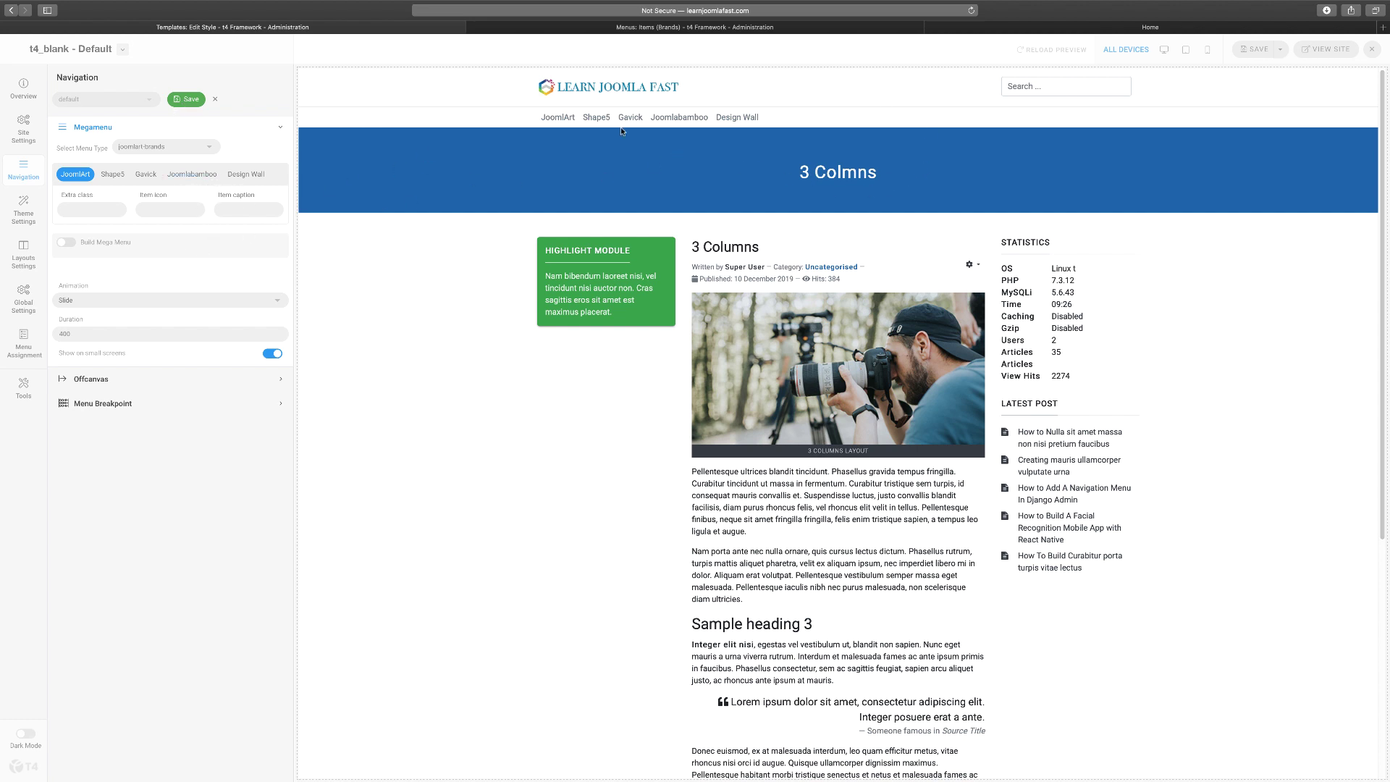
Save the default navigation preset and confirm the live home page shows the JoomlArt brand links.
{"action": "left_click", "coordinate": [978, 28]}
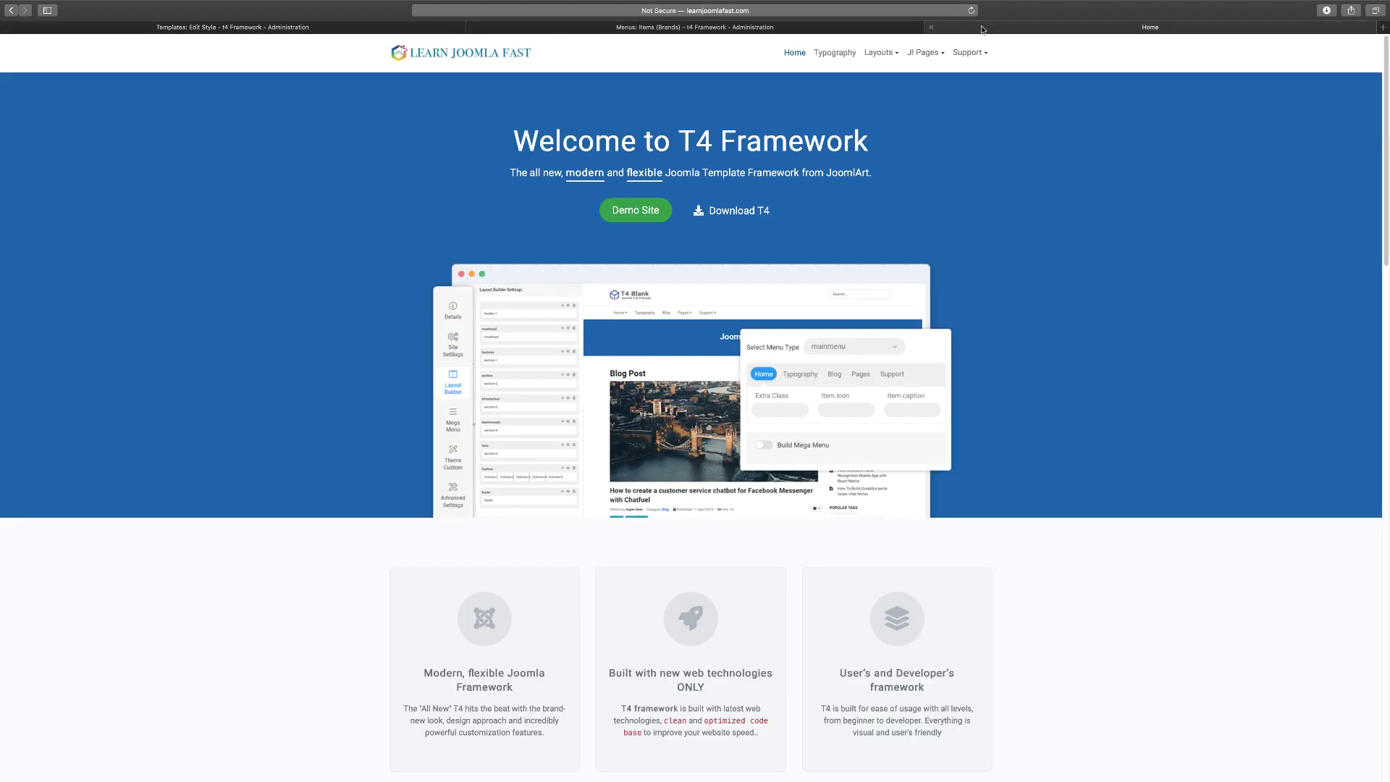
{"action": "left_click", "coordinate": [355, 29]}
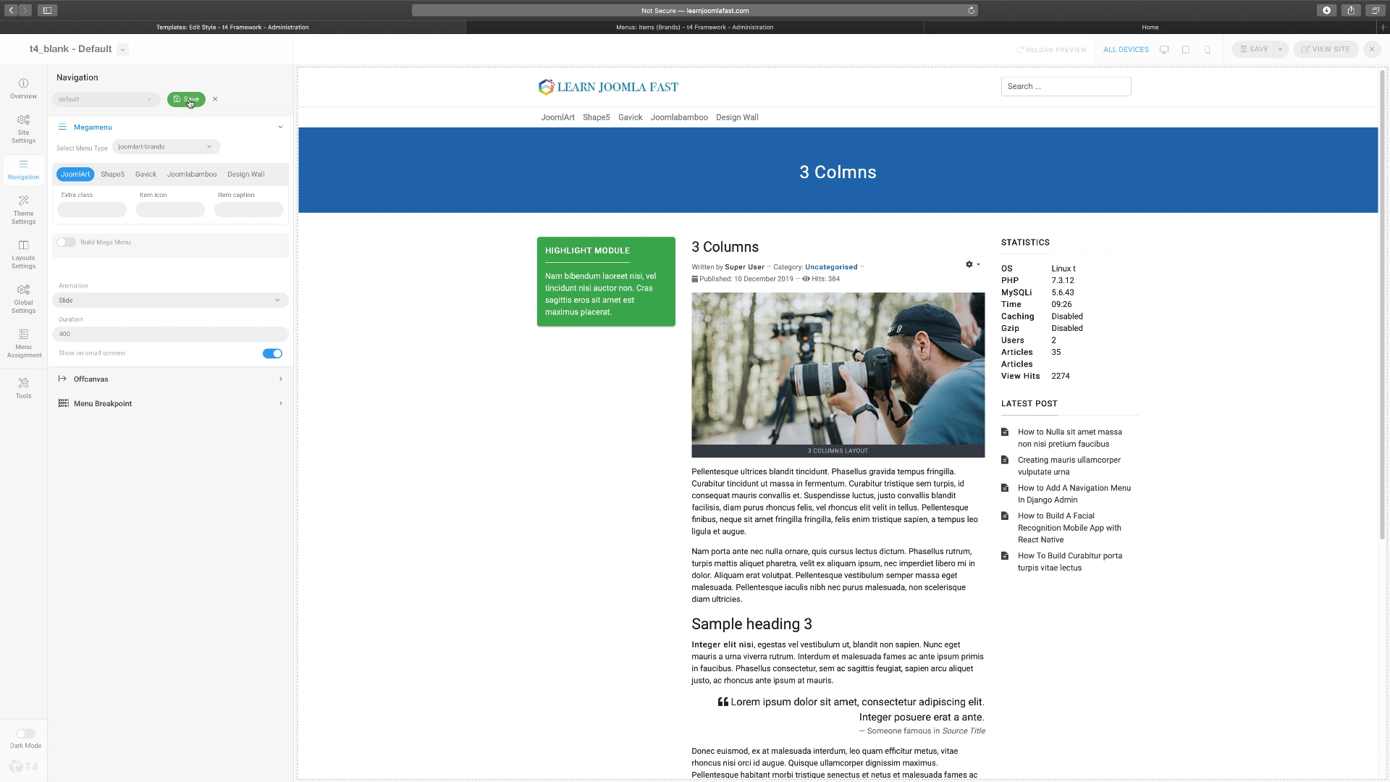
{"action": "key", "text": "ctrl+shift+Tab"}
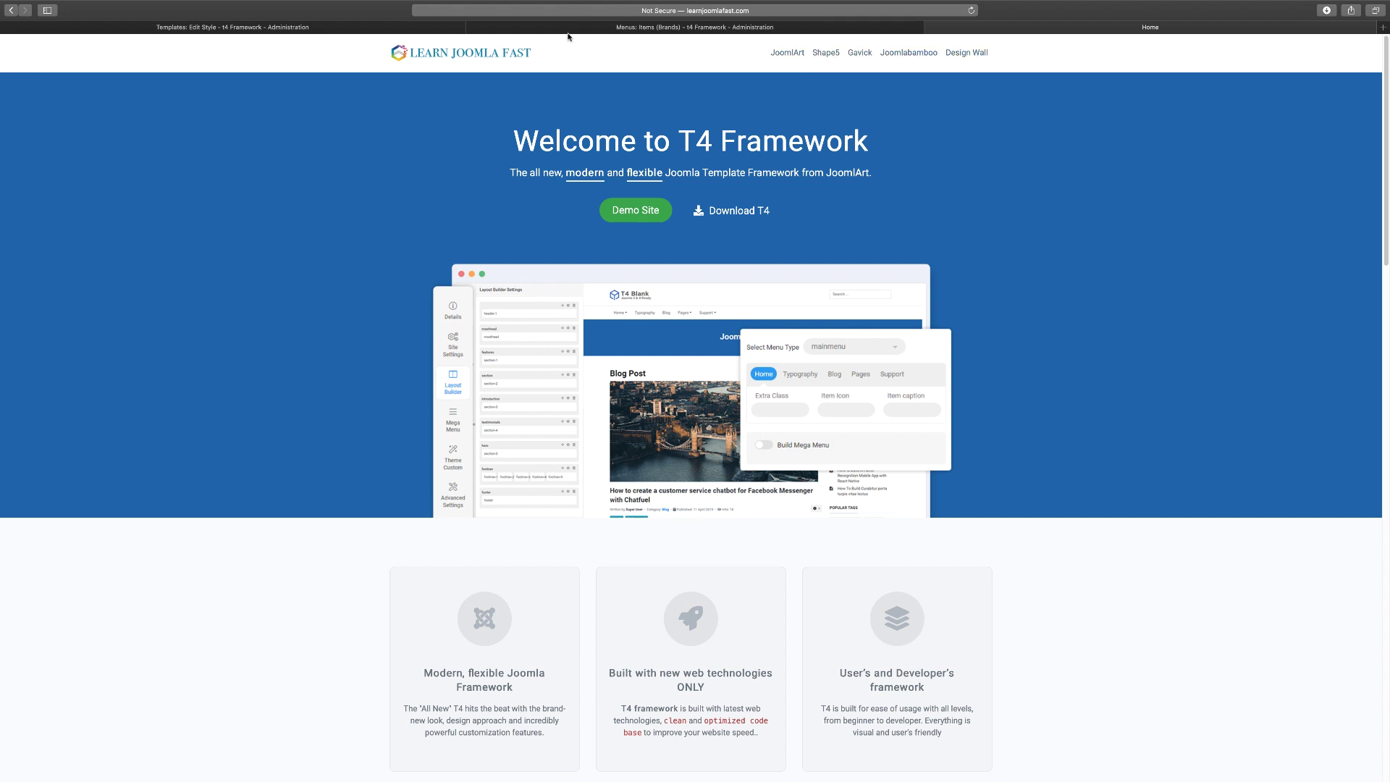
{"action": "left_click", "coordinate": [422, 29]}
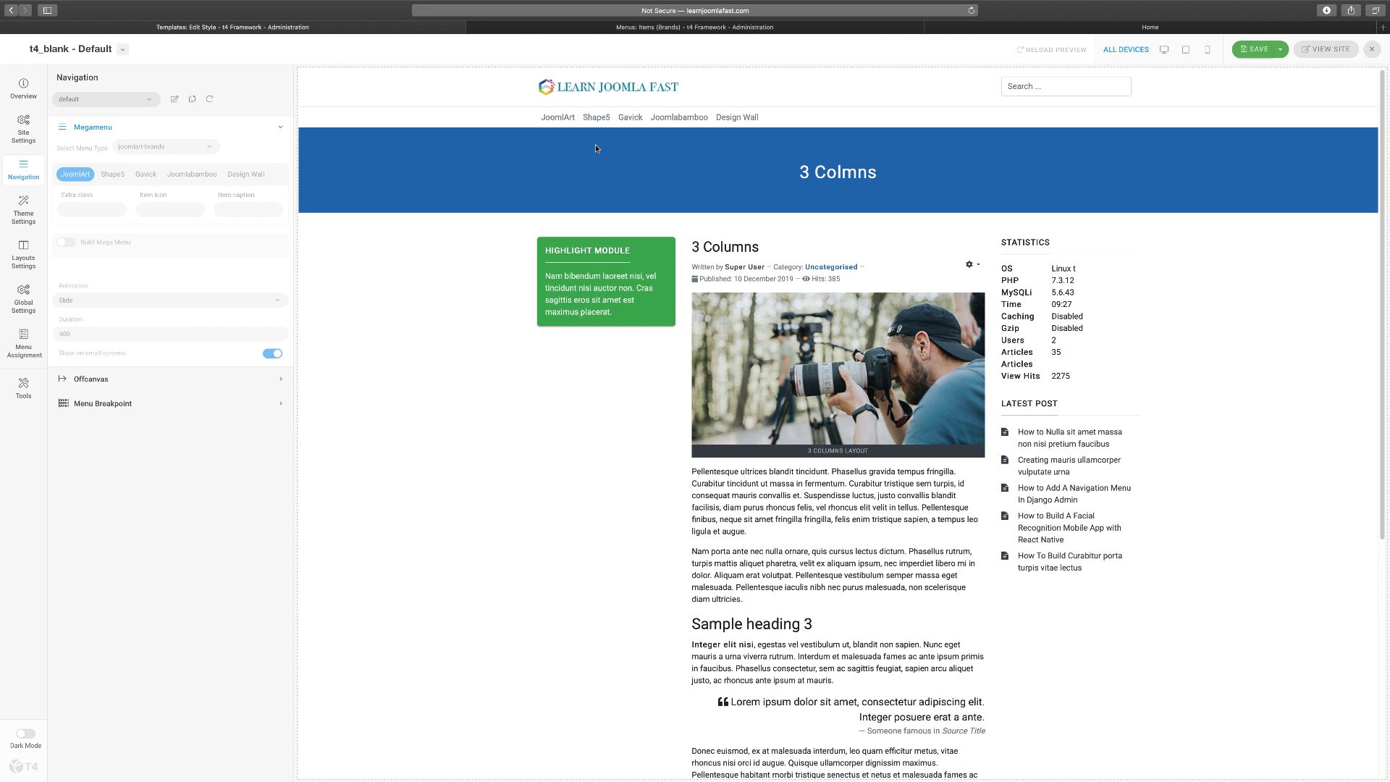
Unlock the preset and review JoomlArt's icon, caption and extra class settings.
{"action": "left_click", "coordinate": [174, 99]}
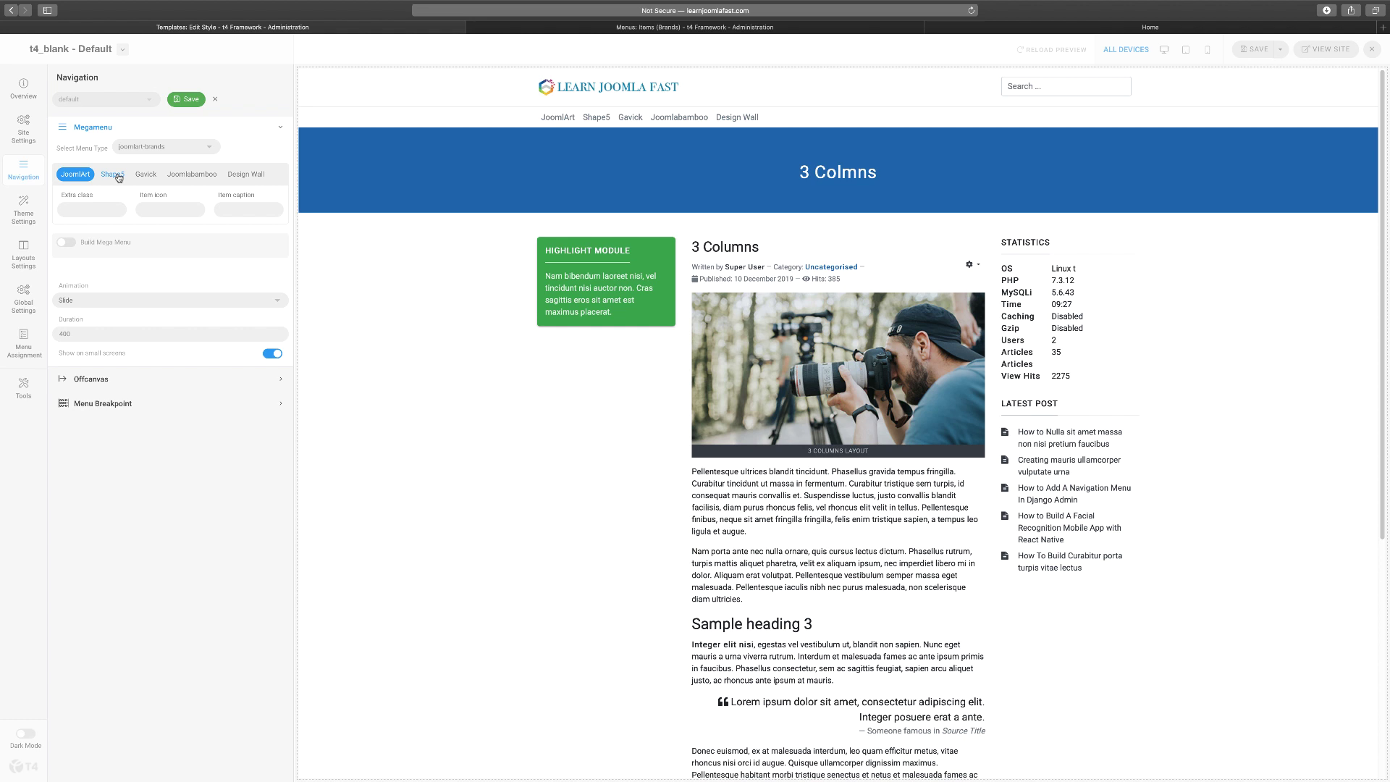
{"action": "left_click", "coordinate": [175, 212]}
{"action": "left_click", "coordinate": [237, 210]}
{"action": "left_click", "coordinate": [149, 212]}
{"action": "left_click", "coordinate": [102, 208]}
Browse the Shape5, Gavick and Joomlabamboo items, then enable Build Mega Menu for JoomlArt.
{"action": "left_click", "coordinate": [114, 175]}
{"action": "left_click", "coordinate": [148, 177]}
{"action": "left_click", "coordinate": [199, 177]}
{"action": "left_click", "coordinate": [77, 179]}
{"action": "left_click", "coordinate": [67, 243]}
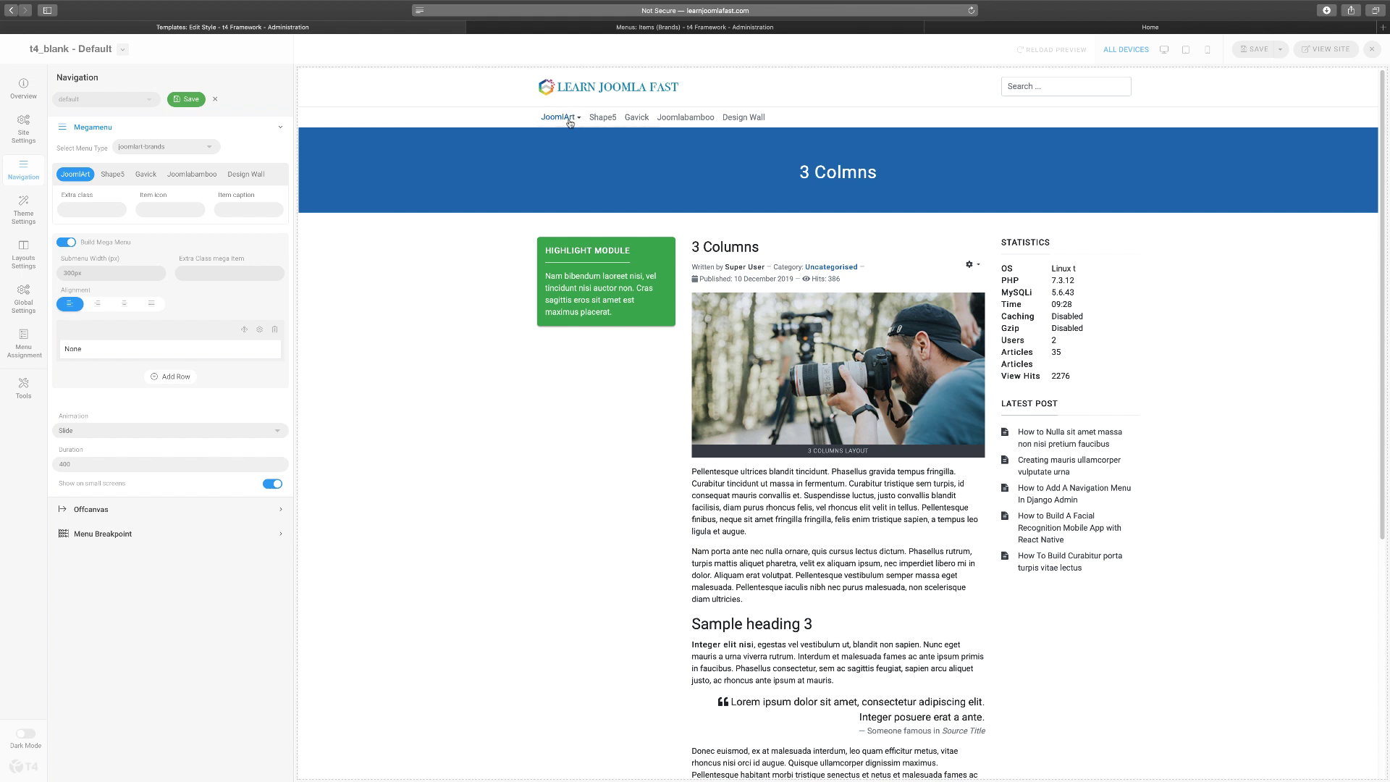
{"action": "left_click", "coordinate": [250, 273]}
{"action": "left_click", "coordinate": [97, 306]}
{"action": "left_click", "coordinate": [123, 305]}
{"action": "left_click", "coordinate": [145, 306]}
{"action": "left_click", "coordinate": [75, 308]}
{"action": "left_click", "coordinate": [174, 377]}
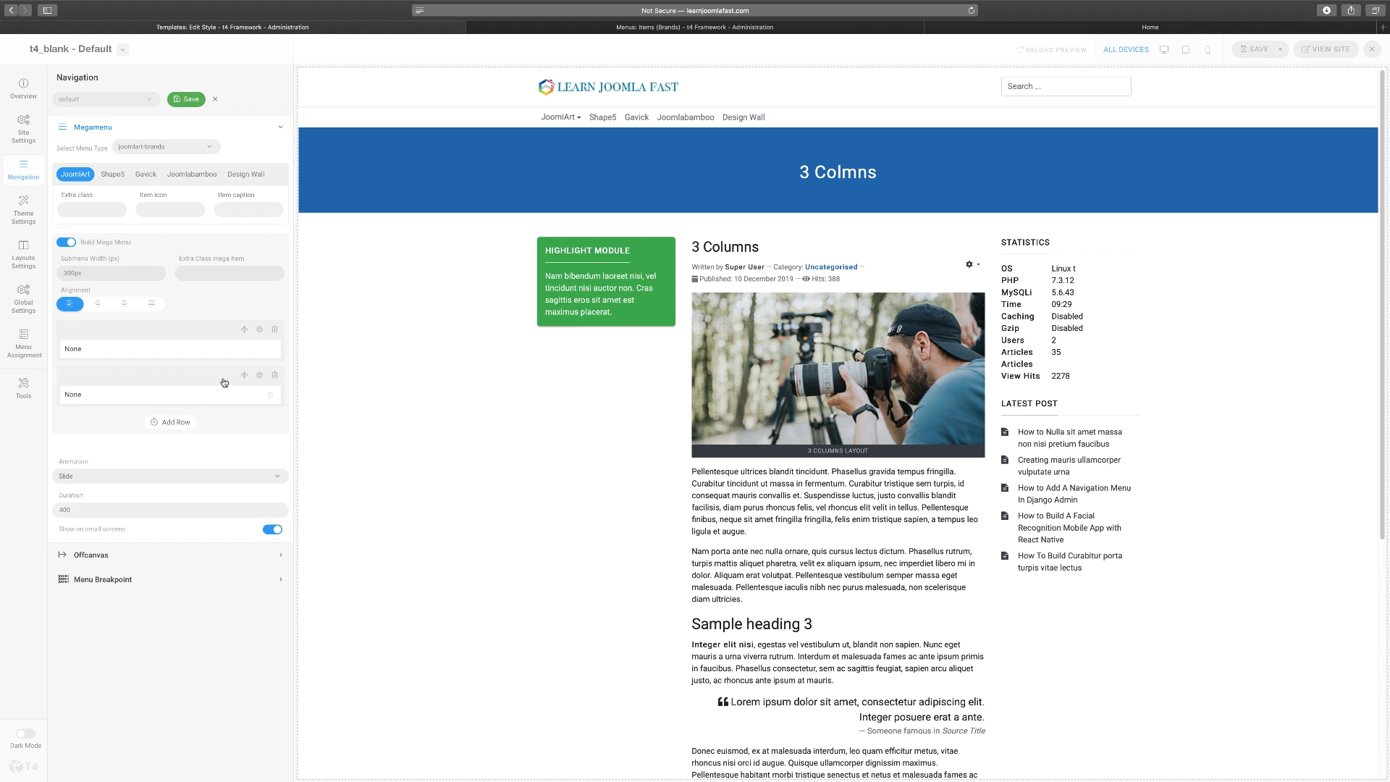
{"action": "left_click_drag", "start_coordinate": [243, 376], "coordinate": [244, 334]}
{"action": "left_click_drag", "start_coordinate": [248, 381], "coordinate": [240, 338]}
{"action": "left_click", "coordinate": [274, 329]}
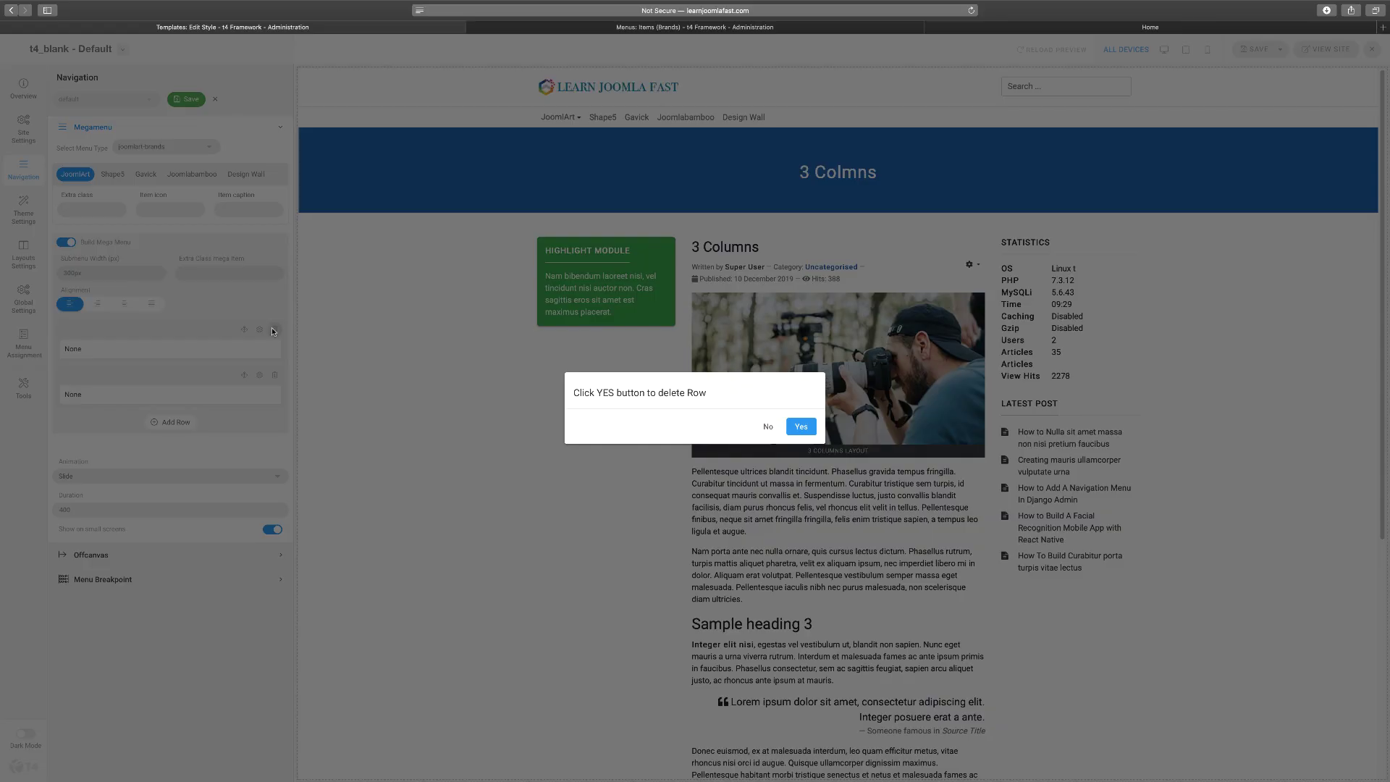
{"action": "left_click", "coordinate": [801, 426]}
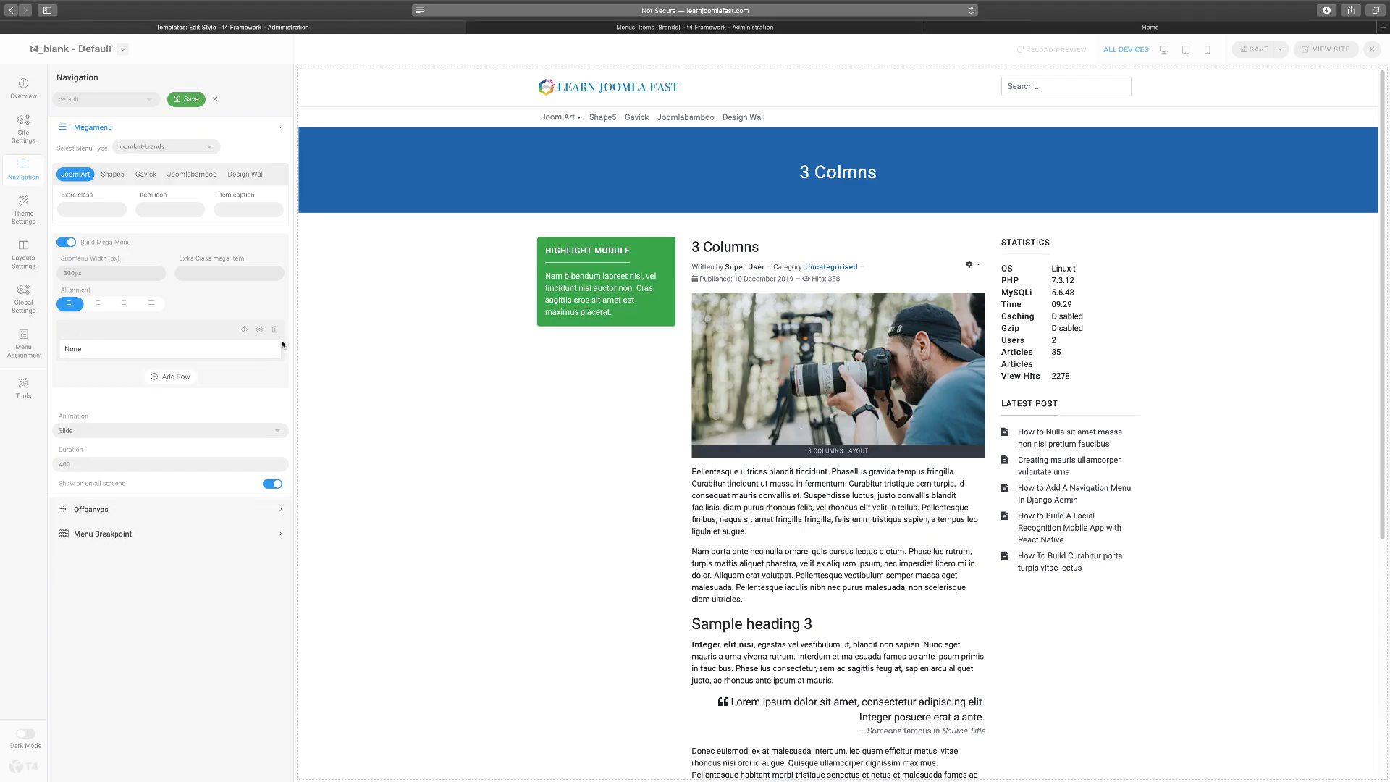
{"action": "left_click", "coordinate": [260, 330]}
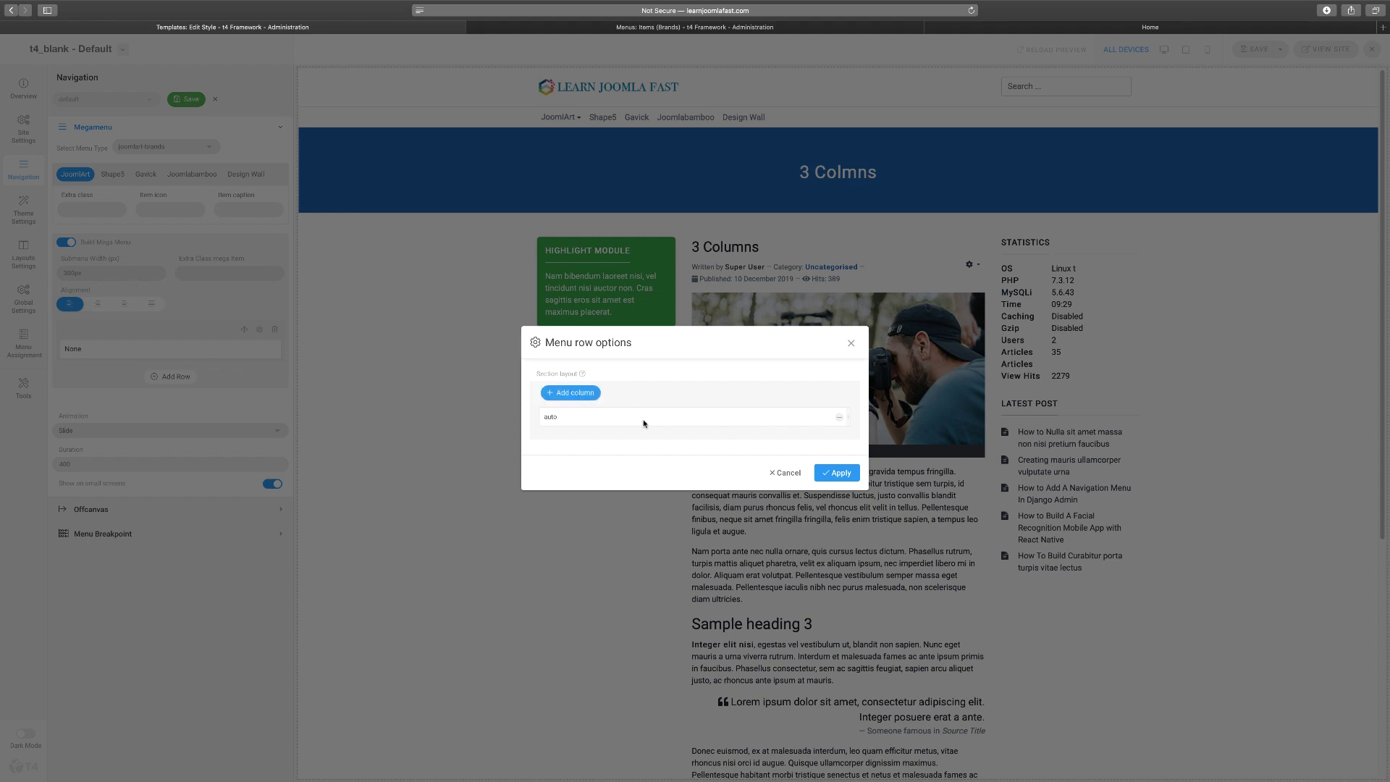
{"action": "left_click", "coordinate": [784, 473]}
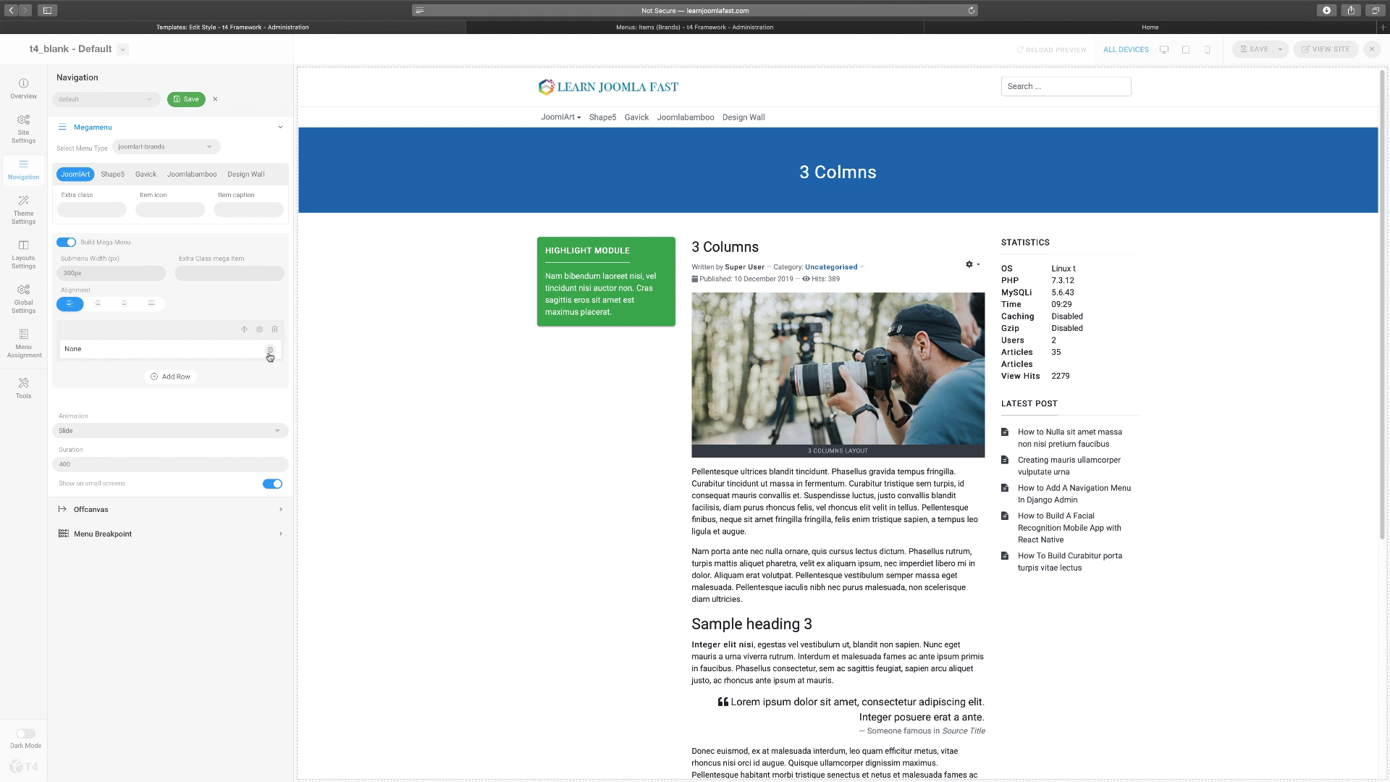
Return from the Brands menu items list to the T4 template style editor.
{"action": "left_click", "coordinate": [617, 27]}
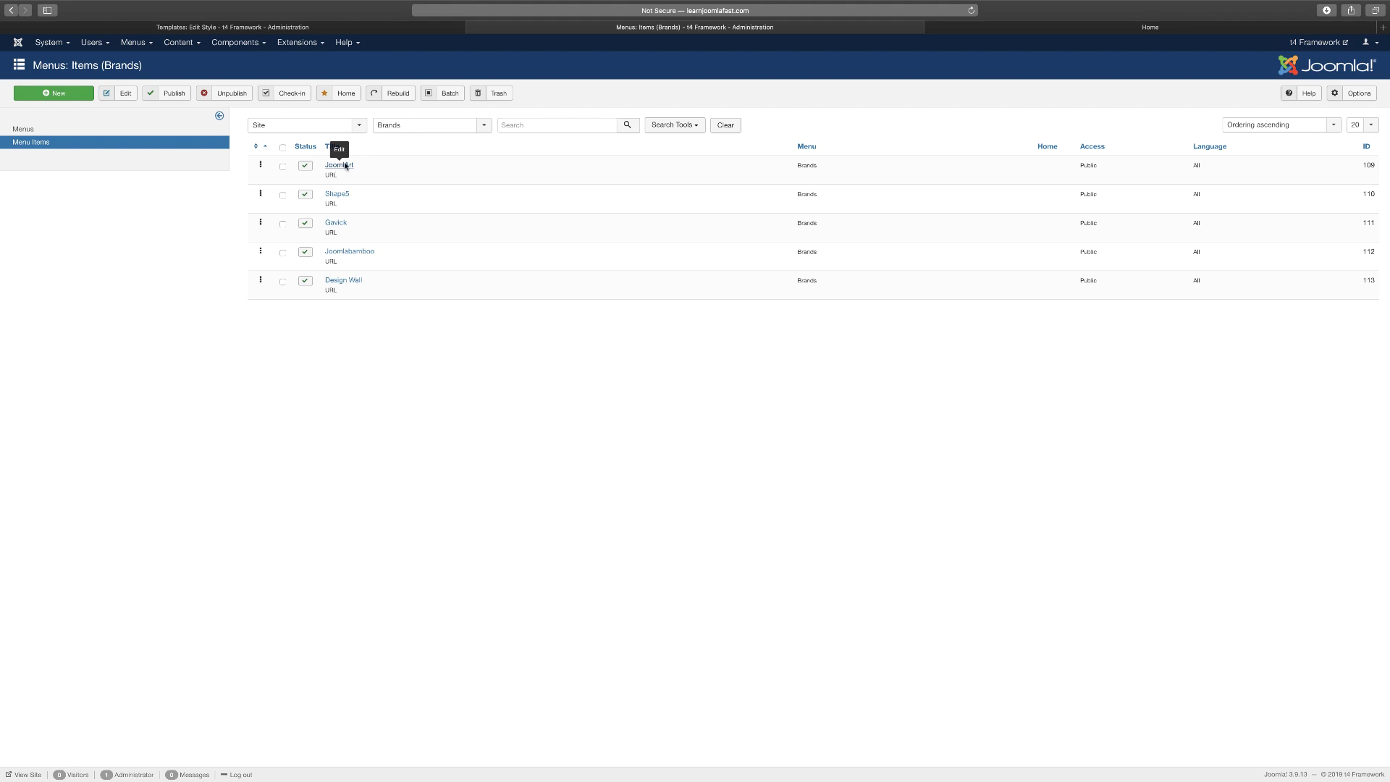
{"action": "left_click", "coordinate": [401, 29]}
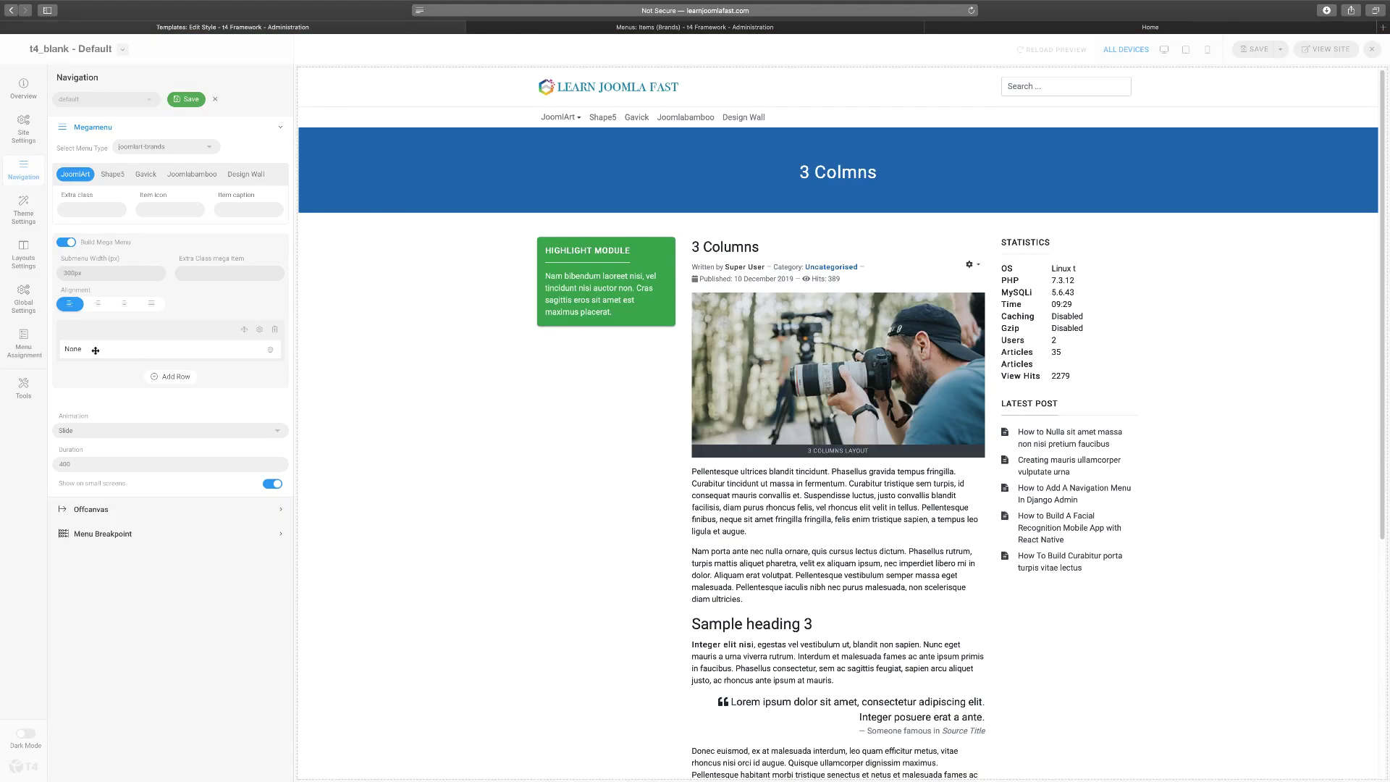
Title the mega menu row's column 'New Menu' and set its column type to module.
{"action": "left_click", "coordinate": [270, 352]}
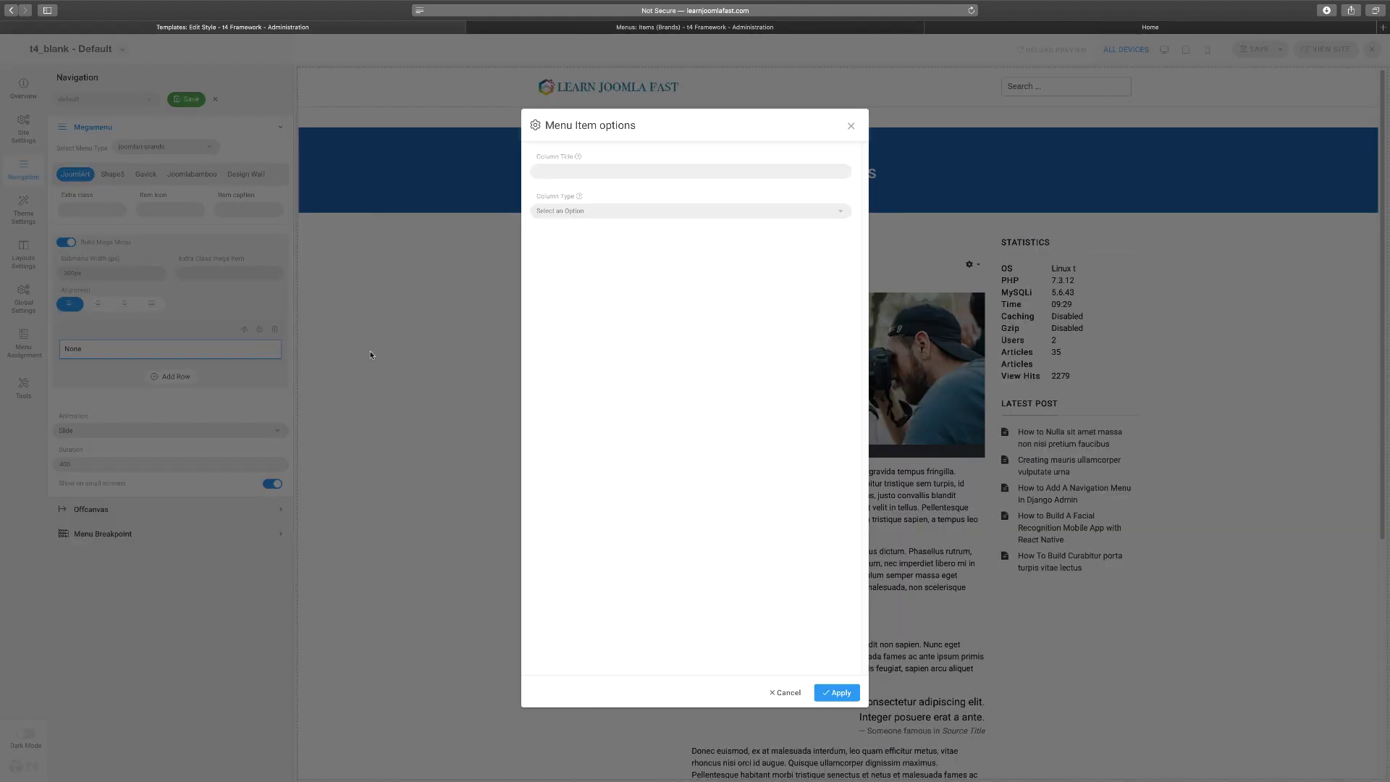
{"action": "left_click", "coordinate": [599, 174]}
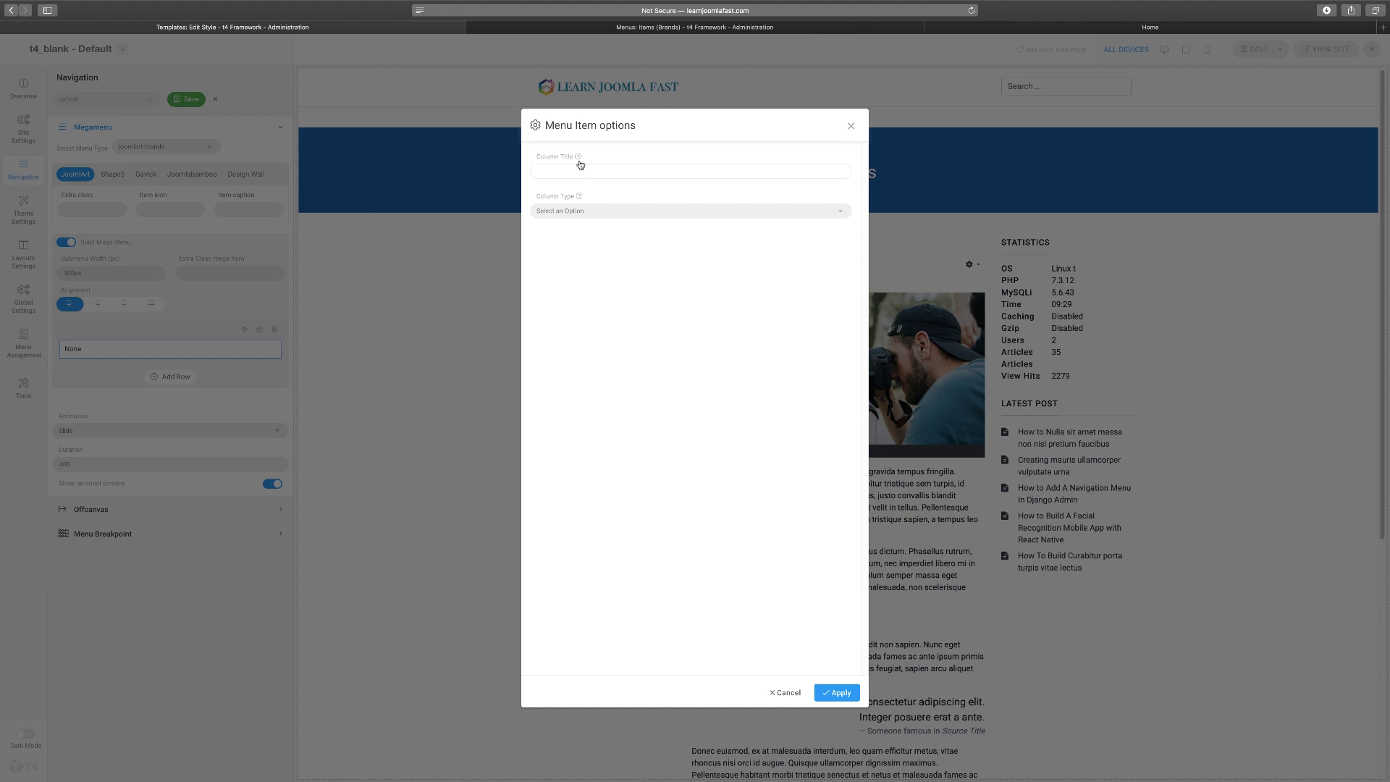
{"action": "type", "text": "New Menu"}
{"action": "left_click", "coordinate": [655, 212]}
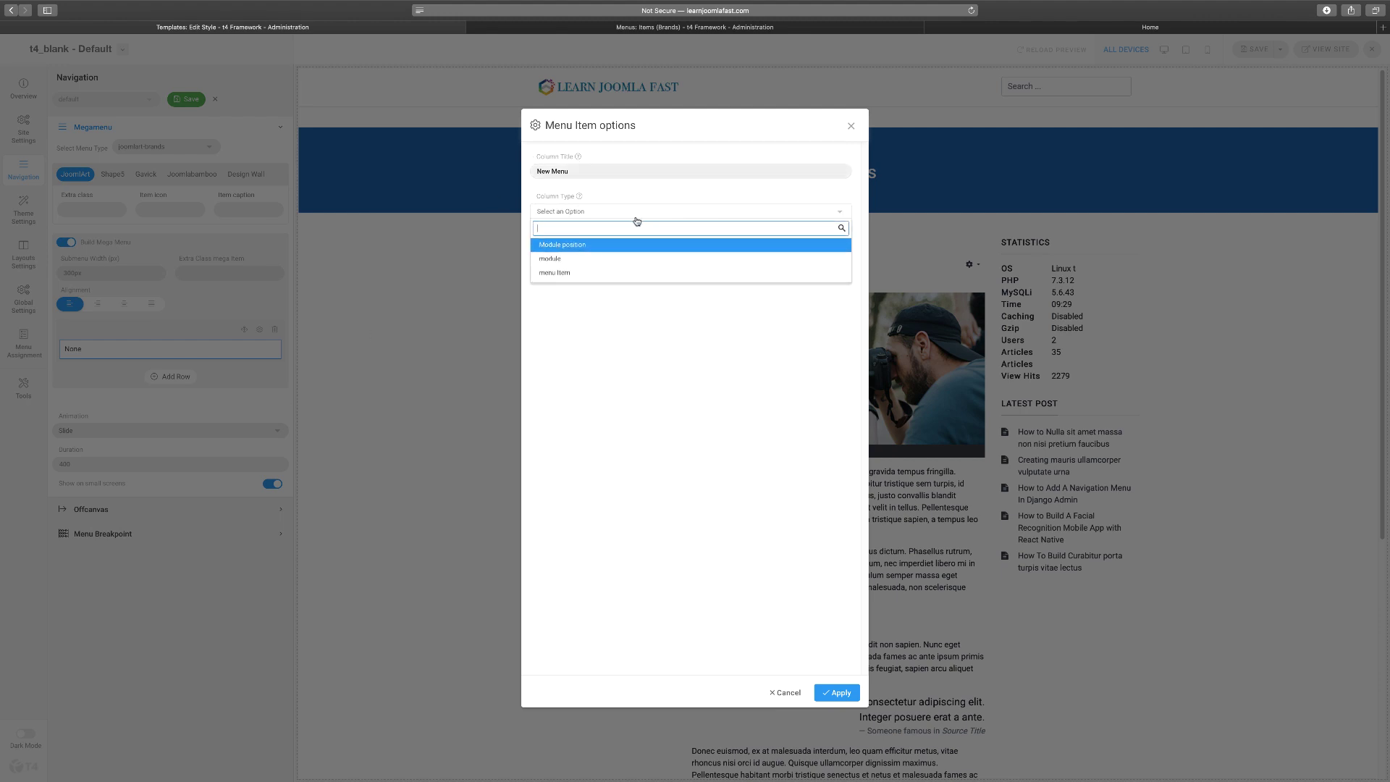
{"action": "left_click", "coordinate": [576, 246]}
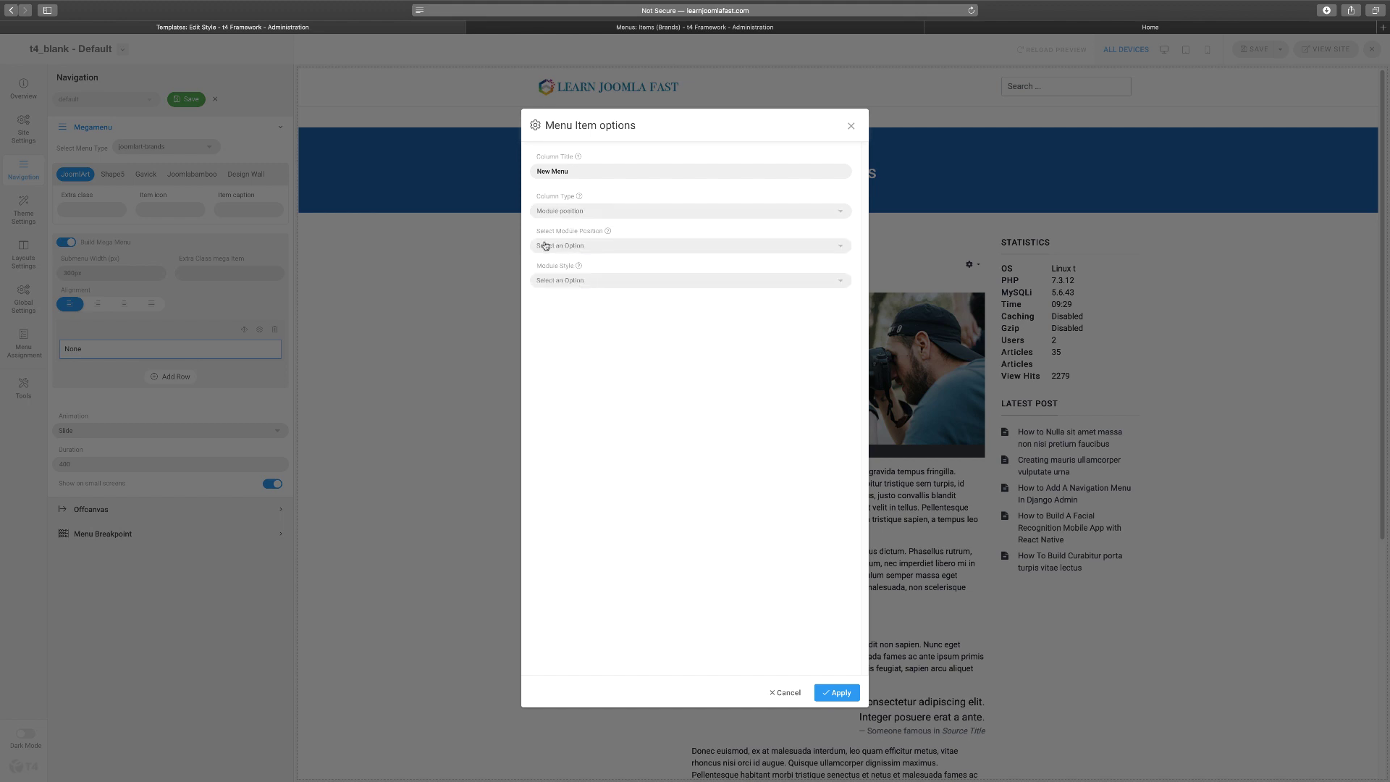
Browse the available module positions for the column without choosing one.
{"action": "left_click", "coordinate": [585, 248]}
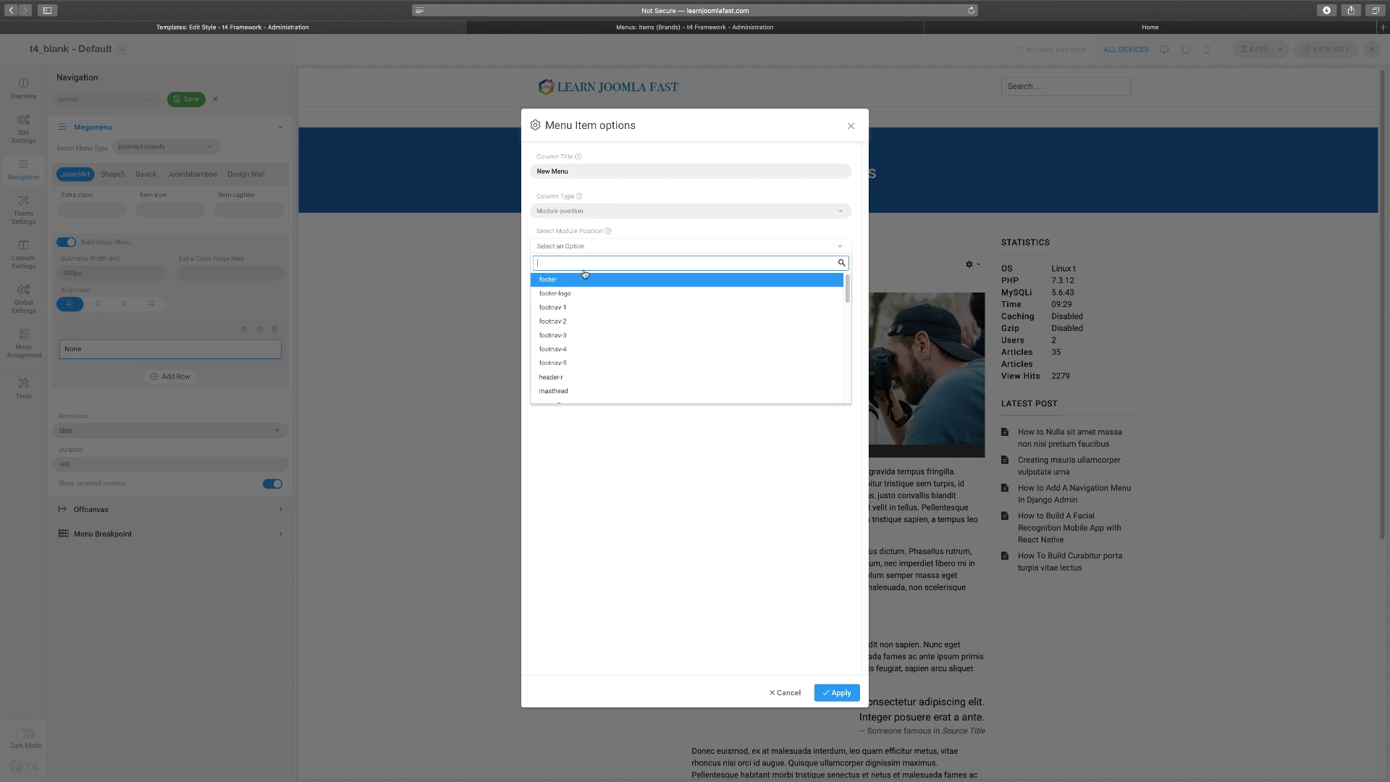
{"action": "scroll", "coordinate": [581, 313], "scroll_direction": "down", "scroll_amount": 10}
{"action": "scroll", "coordinate": [590, 372], "scroll_direction": "up", "scroll_amount": 10}
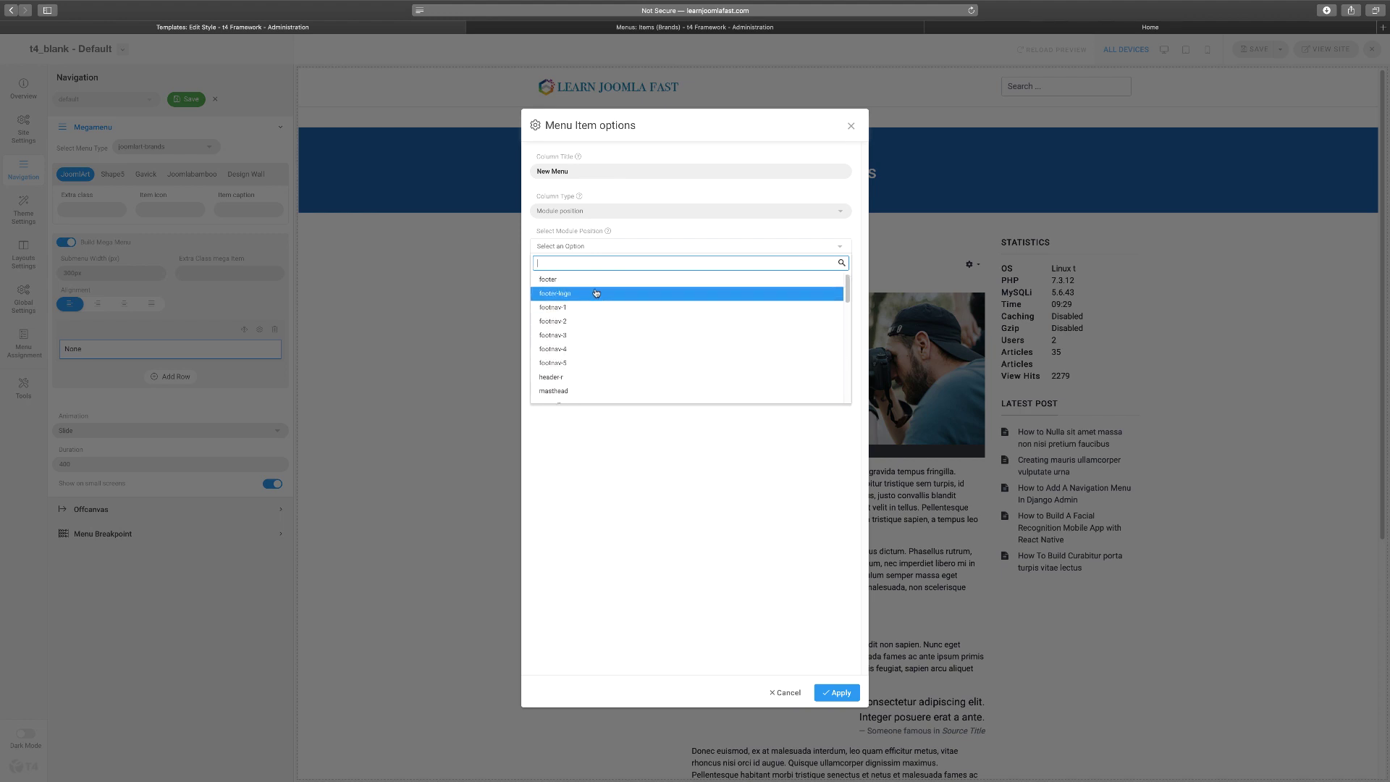
{"action": "scroll", "coordinate": [599, 341], "scroll_direction": "down", "scroll_amount": 1}
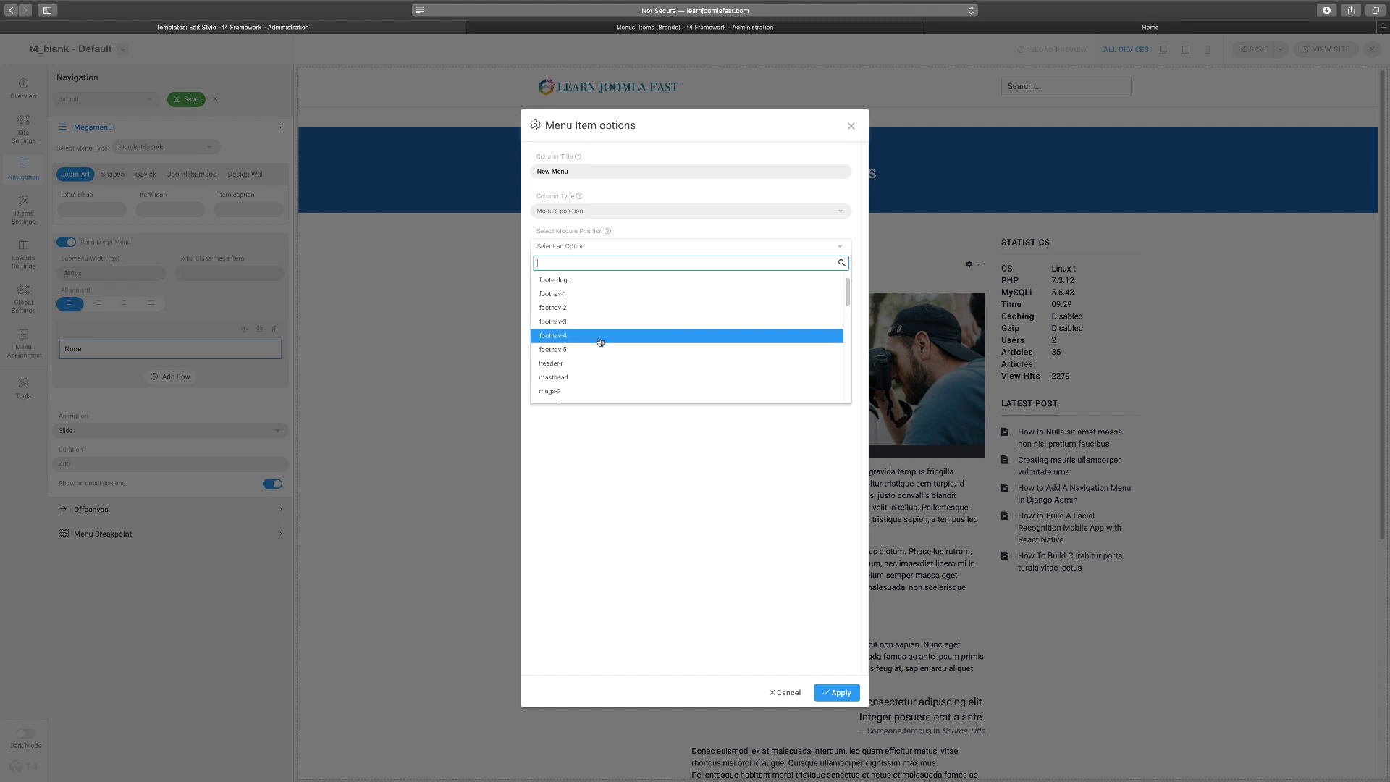
{"action": "scroll", "coordinate": [850, 296], "scroll_direction": "down", "scroll_amount": 1}
{"action": "mouse_move", "coordinate": [849, 297]}
{"action": "left_mouse_down"}
{"action": "mouse_move", "coordinate": [849, 362]}
{"action": "mouse_move", "coordinate": [848, 286]}
{"action": "left_mouse_up"}
{"action": "left_click", "coordinate": [631, 230]}
{"action": "left_click", "coordinate": [599, 215]}
{"action": "left_click", "coordinate": [598, 217]}
{"action": "left_click", "coordinate": [580, 247]}
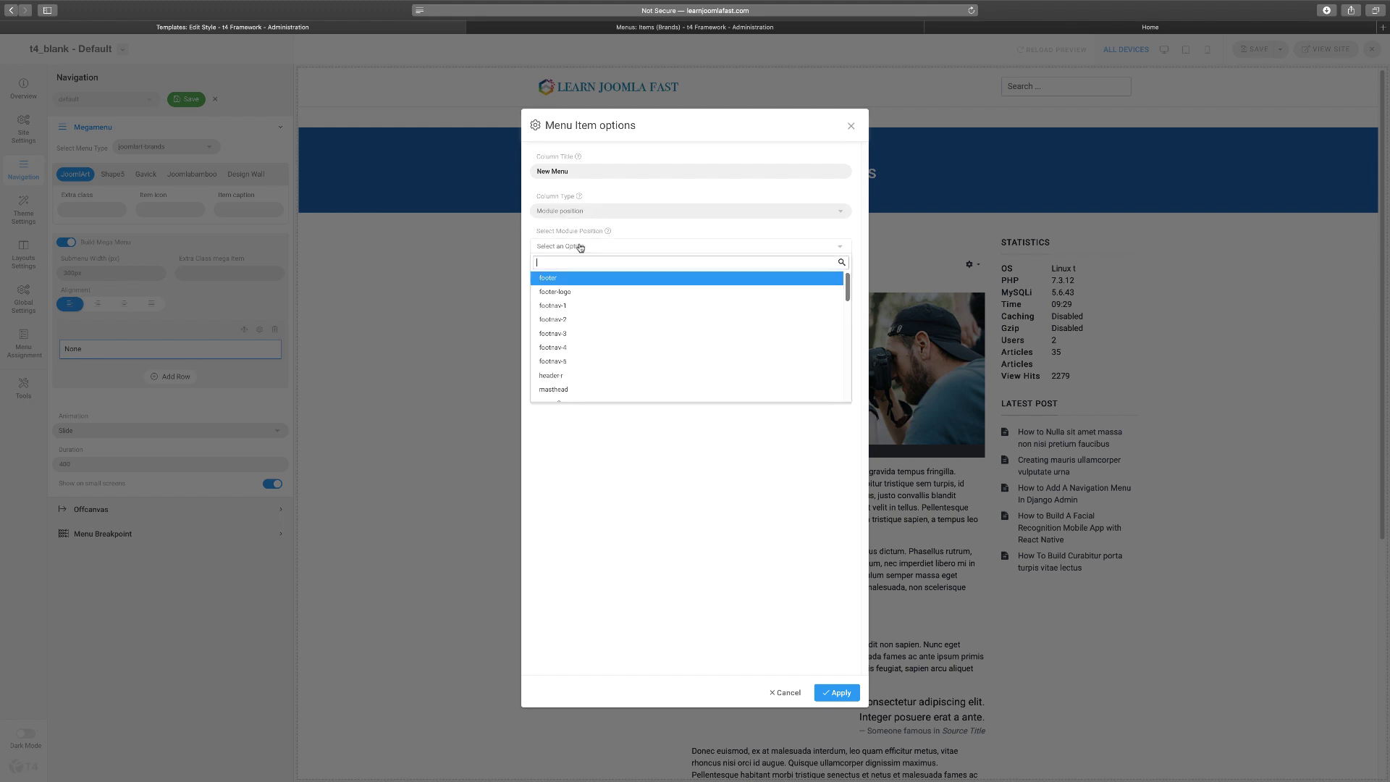
{"action": "left_click", "coordinate": [581, 247]}
Reselect module as the column type, review the available modules, and return to Brands menu items.
{"action": "left_click", "coordinate": [601, 211]}
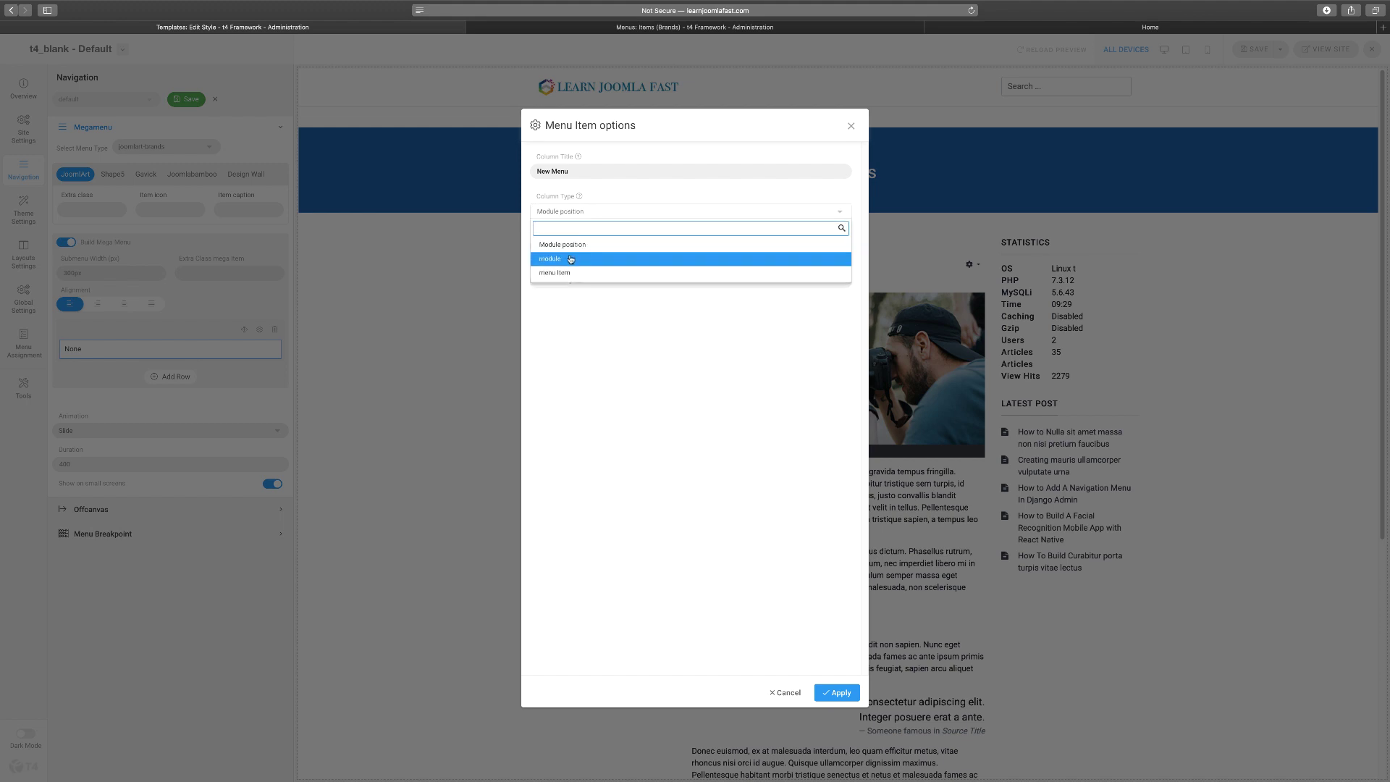
{"action": "left_click", "coordinate": [571, 259]}
{"action": "left_click", "coordinate": [598, 247]}
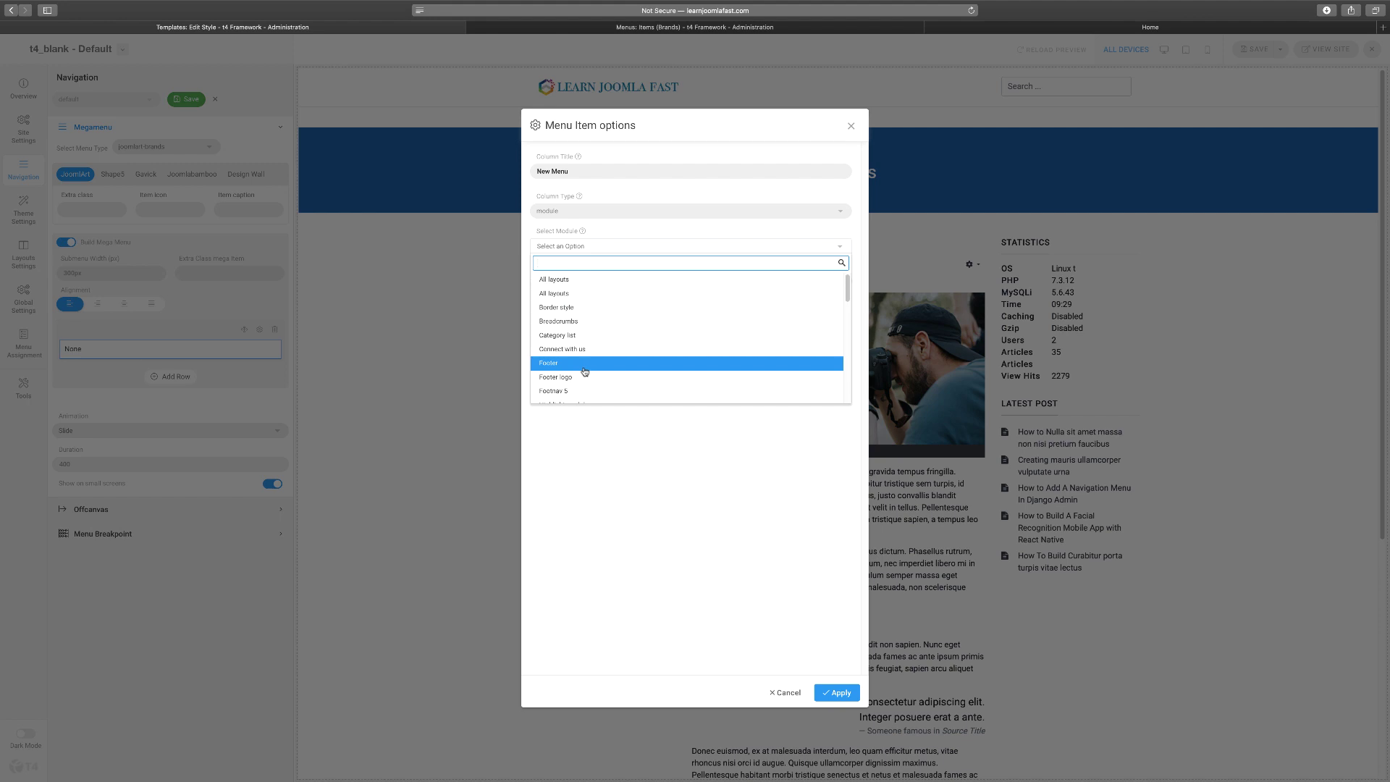
{"action": "left_click", "coordinate": [627, 248]}
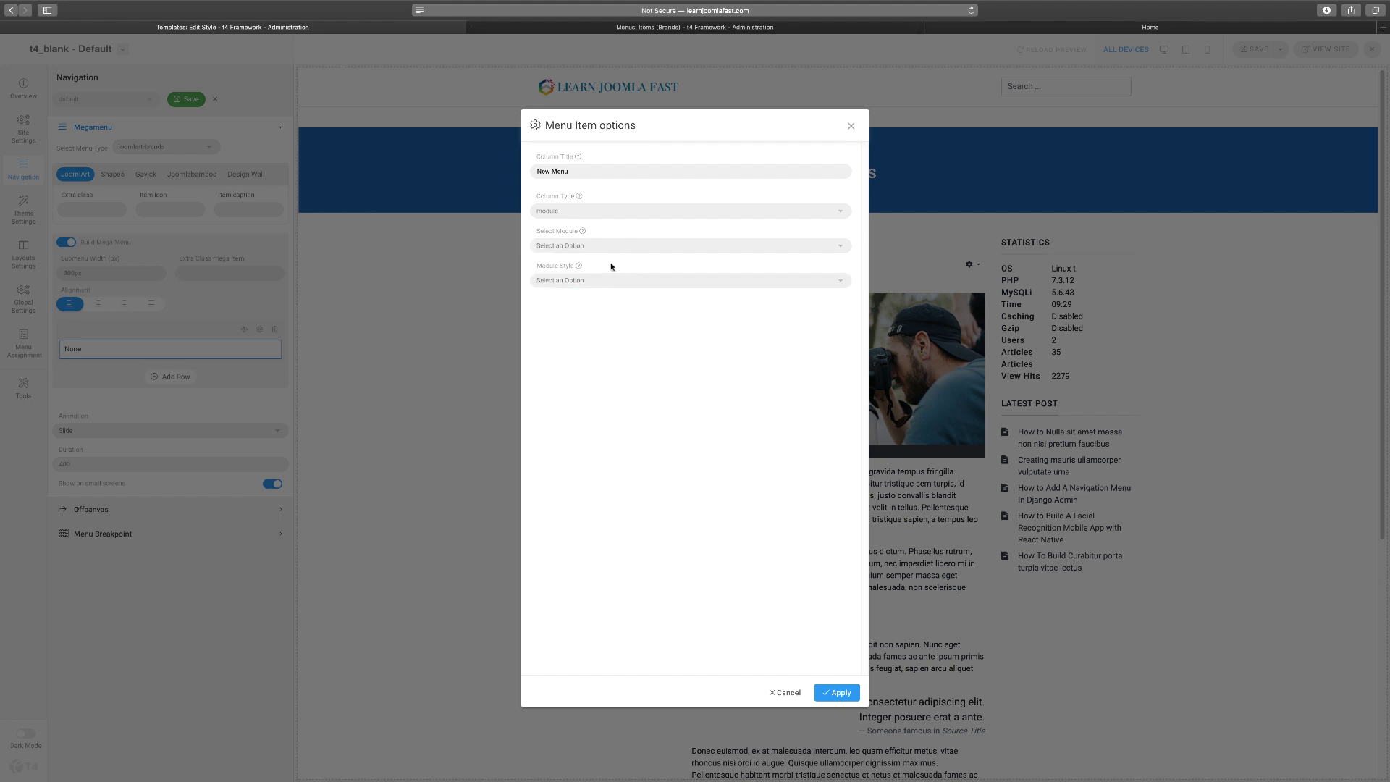
{"action": "left_click", "coordinate": [653, 30]}
Go to Extensions > Modules and open the Footer logo custom module for editing.
{"action": "left_click", "coordinate": [297, 42]}
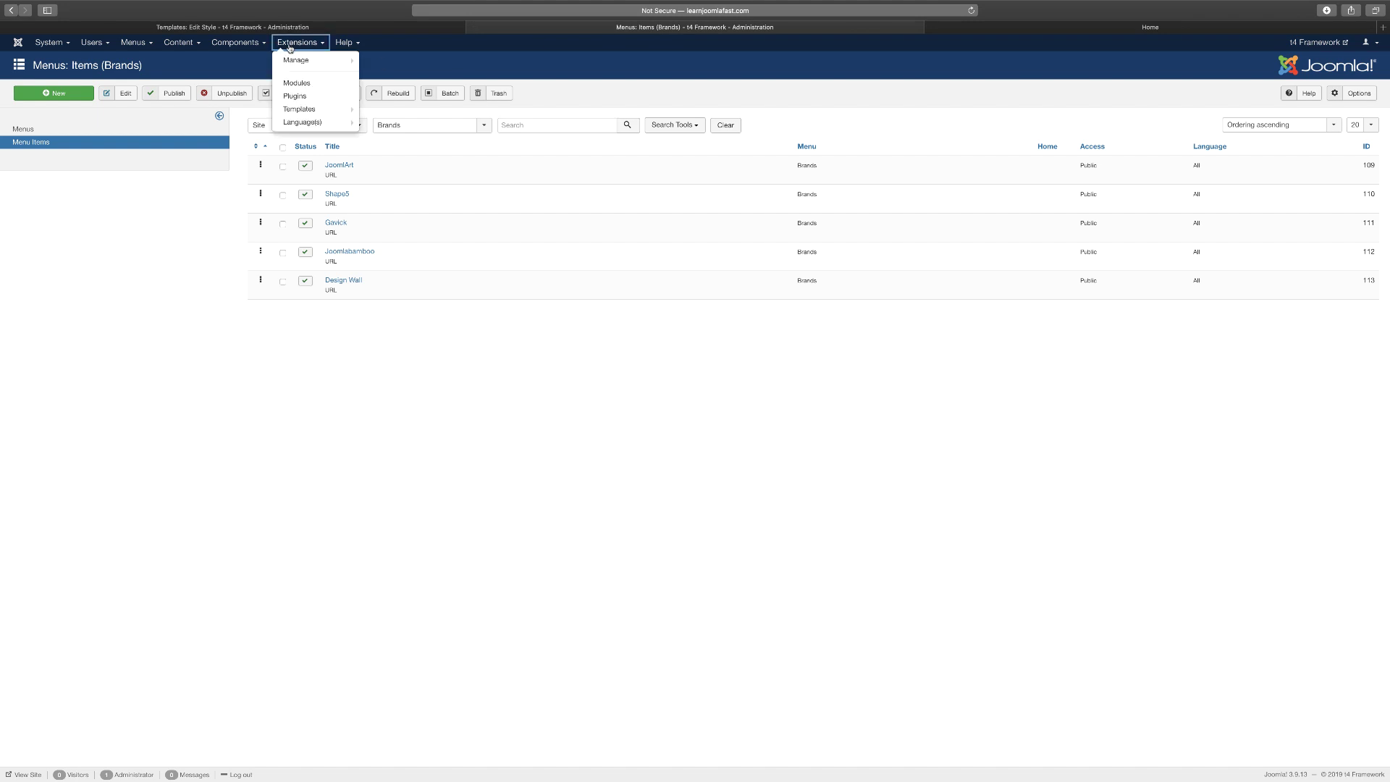
{"action": "left_click", "coordinate": [297, 84]}
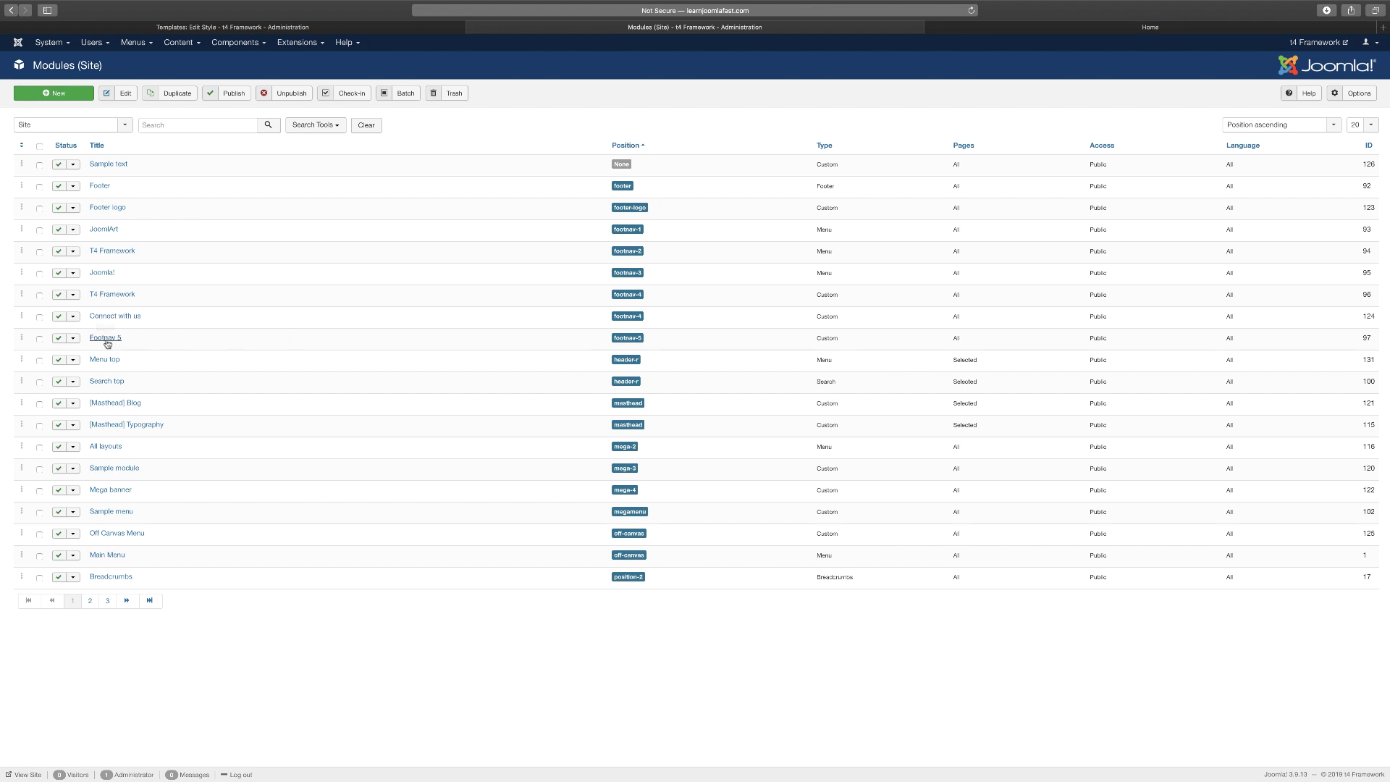
{"action": "left_click", "coordinate": [107, 207]}
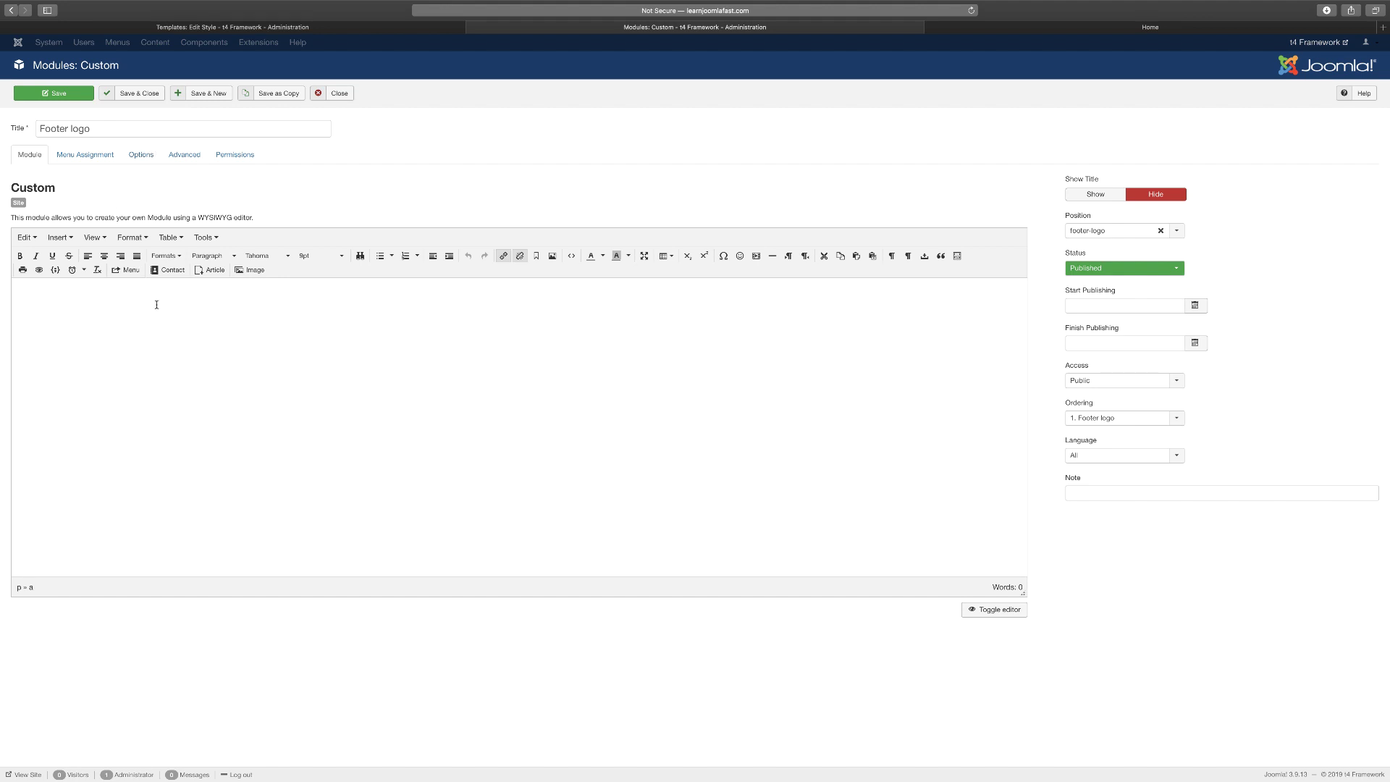
View the Footer logo module's HTML source, then cancel and close the module unchanged.
{"action": "left_click", "coordinate": [203, 236]}
{"action": "left_click", "coordinate": [233, 255]}
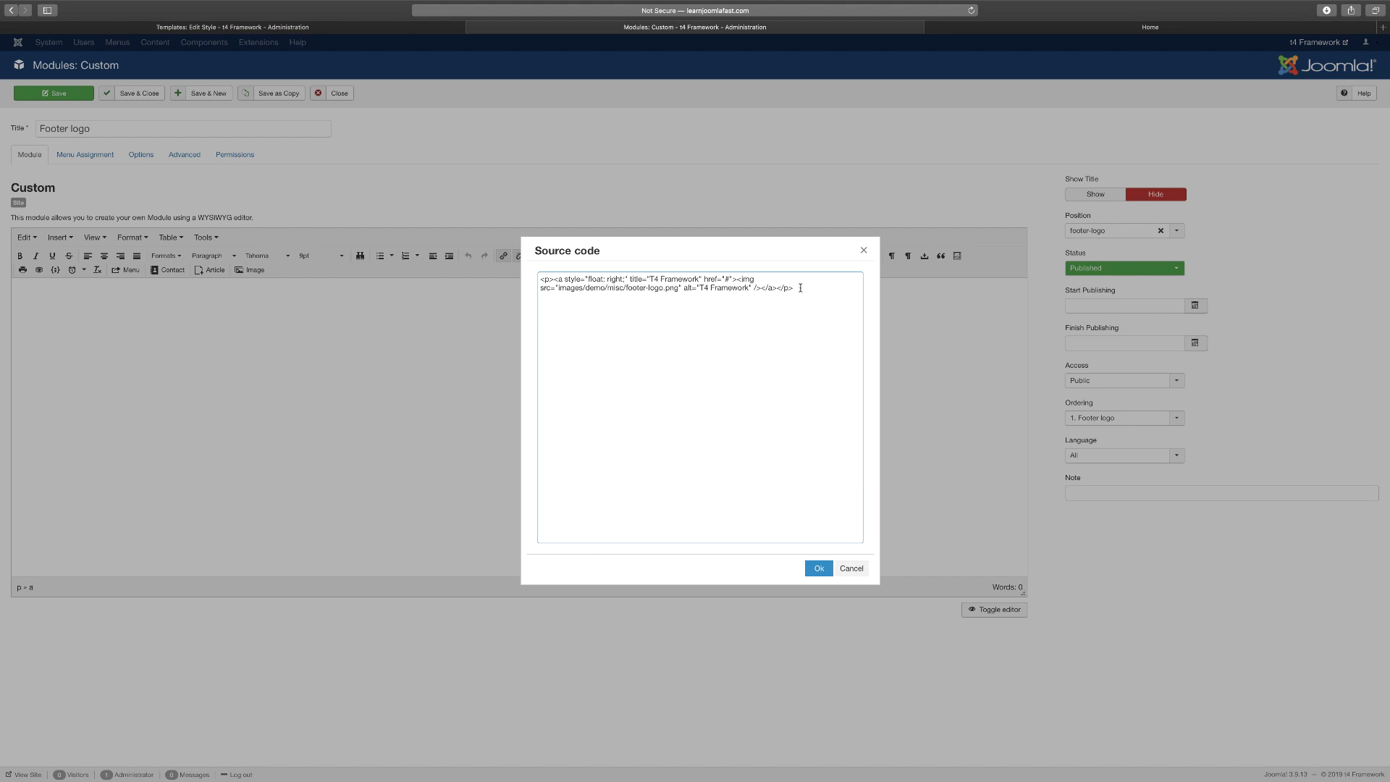
{"action": "left_click", "coordinate": [851, 570]}
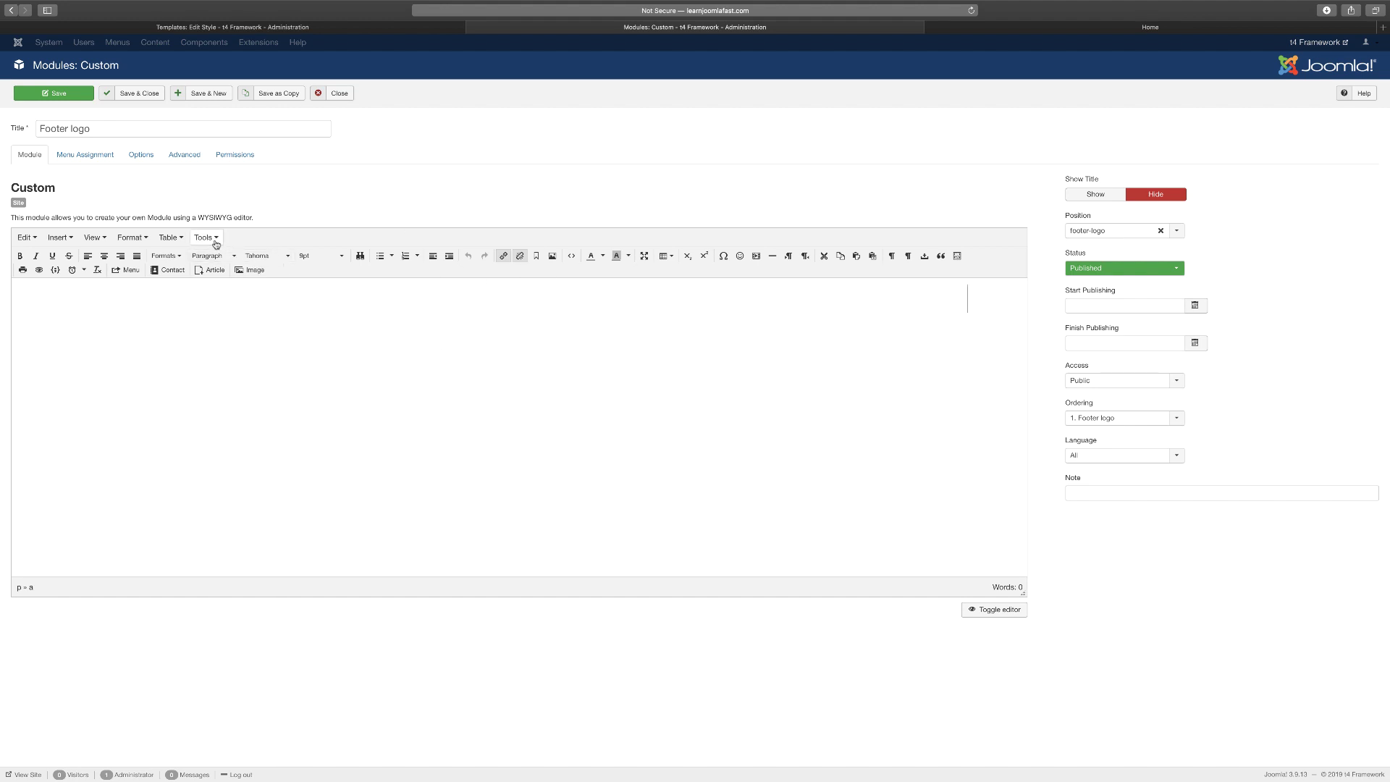
{"action": "left_click", "coordinate": [340, 95]}
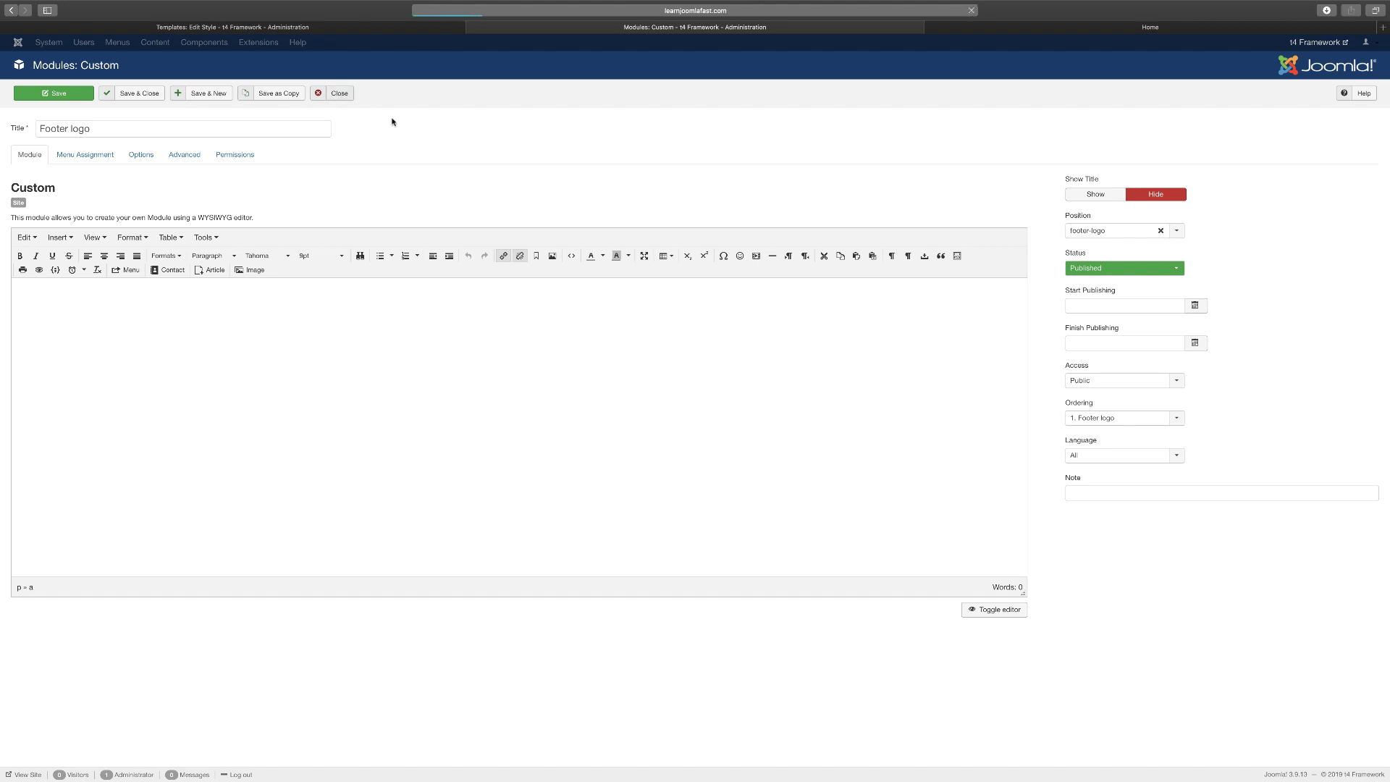
Back in the template style editor, try Off Canvas Menu as the row column's module.
{"action": "left_click", "coordinate": [388, 31]}
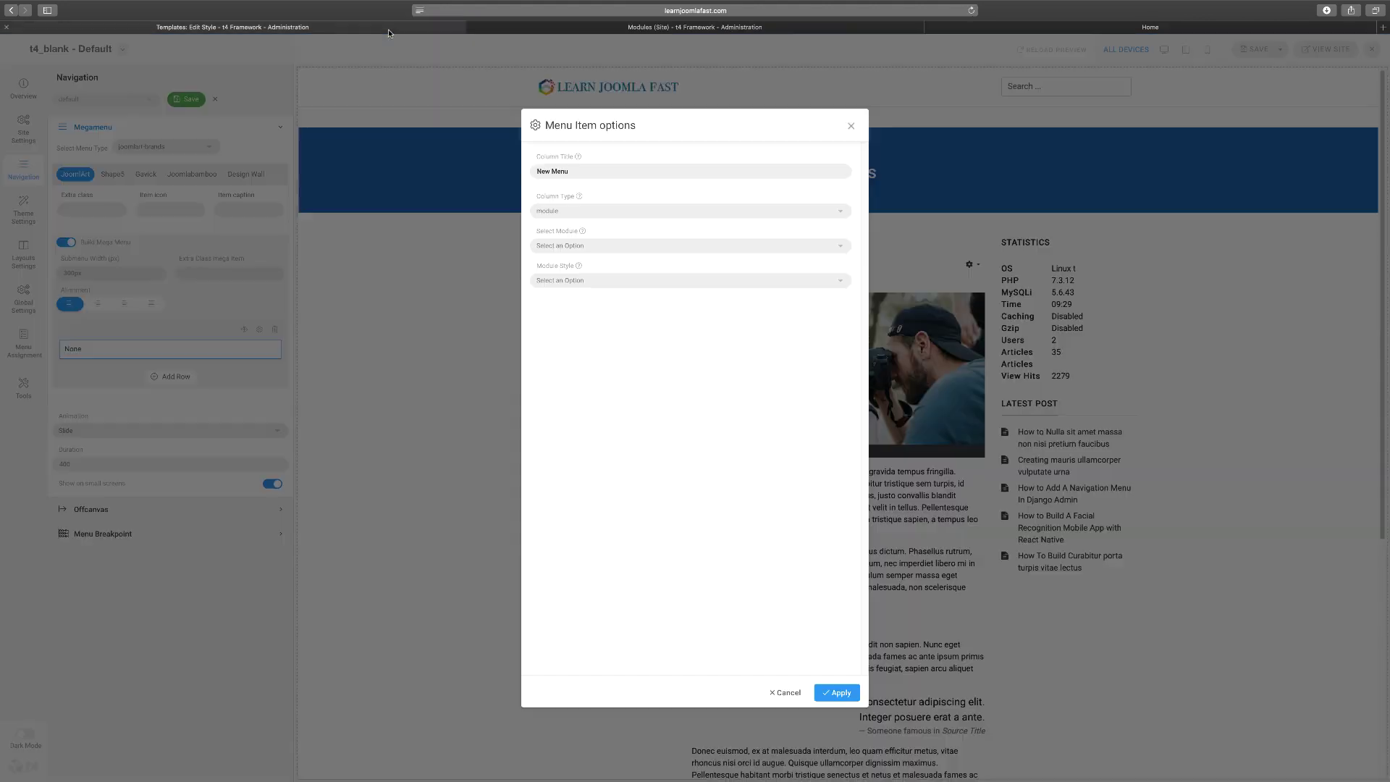
{"action": "left_click", "coordinate": [583, 247]}
{"action": "scroll", "coordinate": [582, 353], "scroll_direction": "down", "scroll_amount": 5}
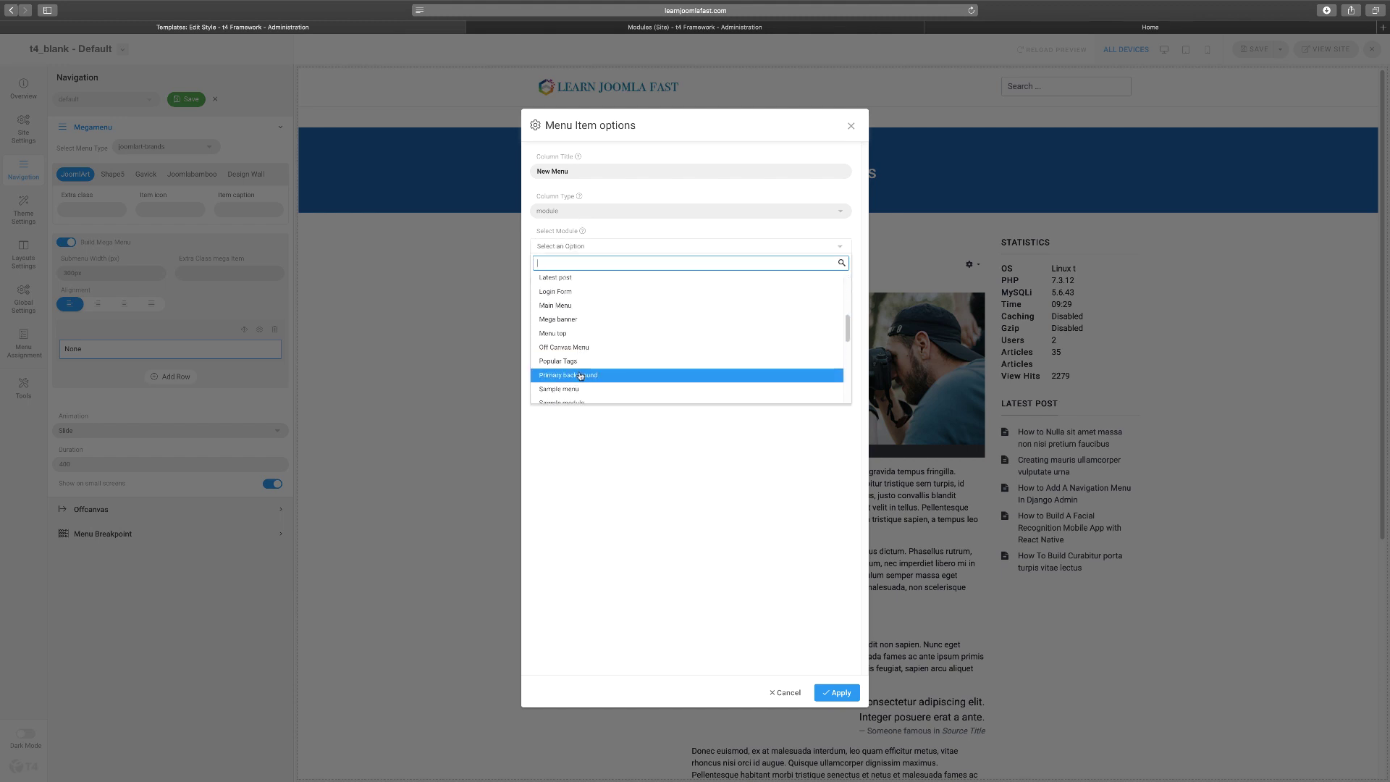
{"action": "left_click", "coordinate": [581, 351]}
{"action": "left_click", "coordinate": [608, 282]}
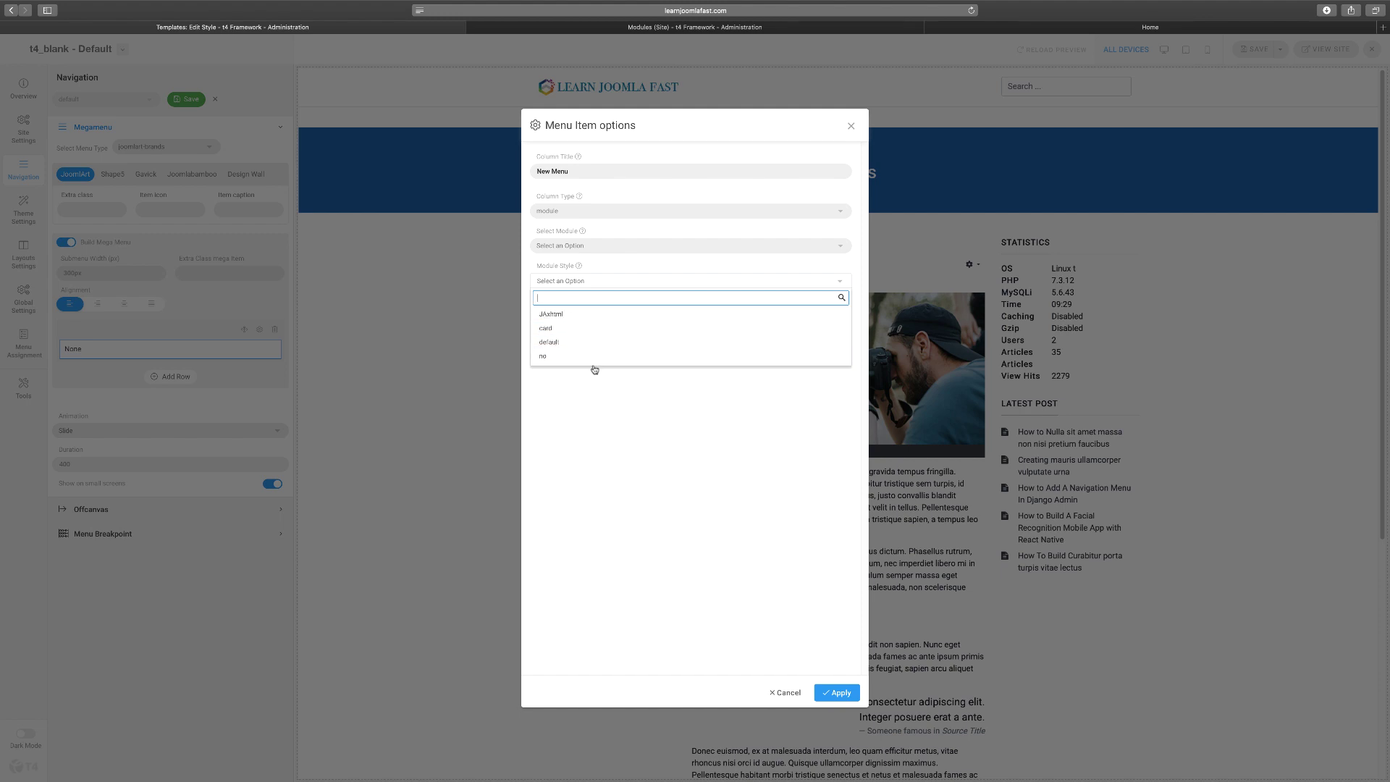
{"action": "left_click", "coordinate": [580, 391]}
{"action": "left_click", "coordinate": [582, 248]}
{"action": "left_click", "coordinate": [582, 247]}
Set the first row's Column Type to module, choose Border style, and apply.
{"action": "left_click", "coordinate": [587, 212]}
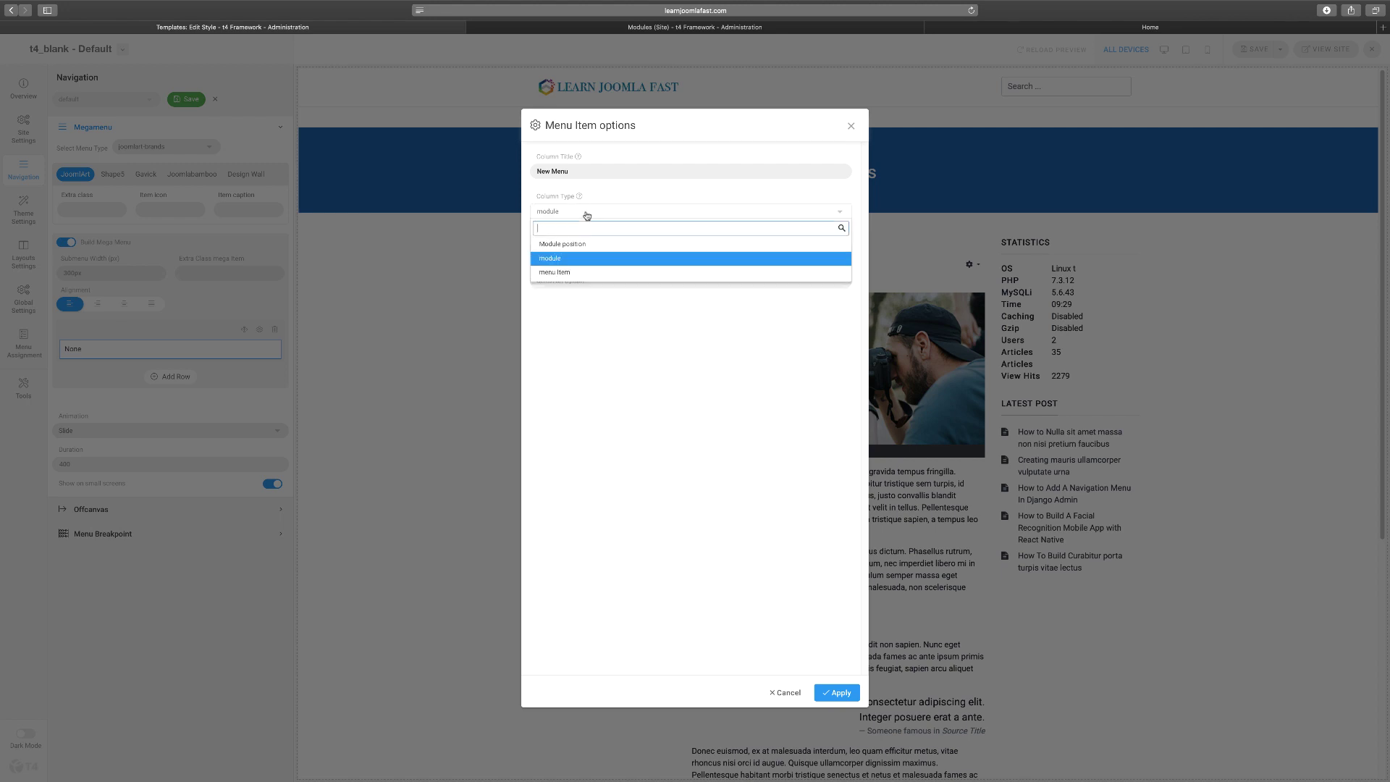
{"action": "left_click", "coordinate": [566, 272]}
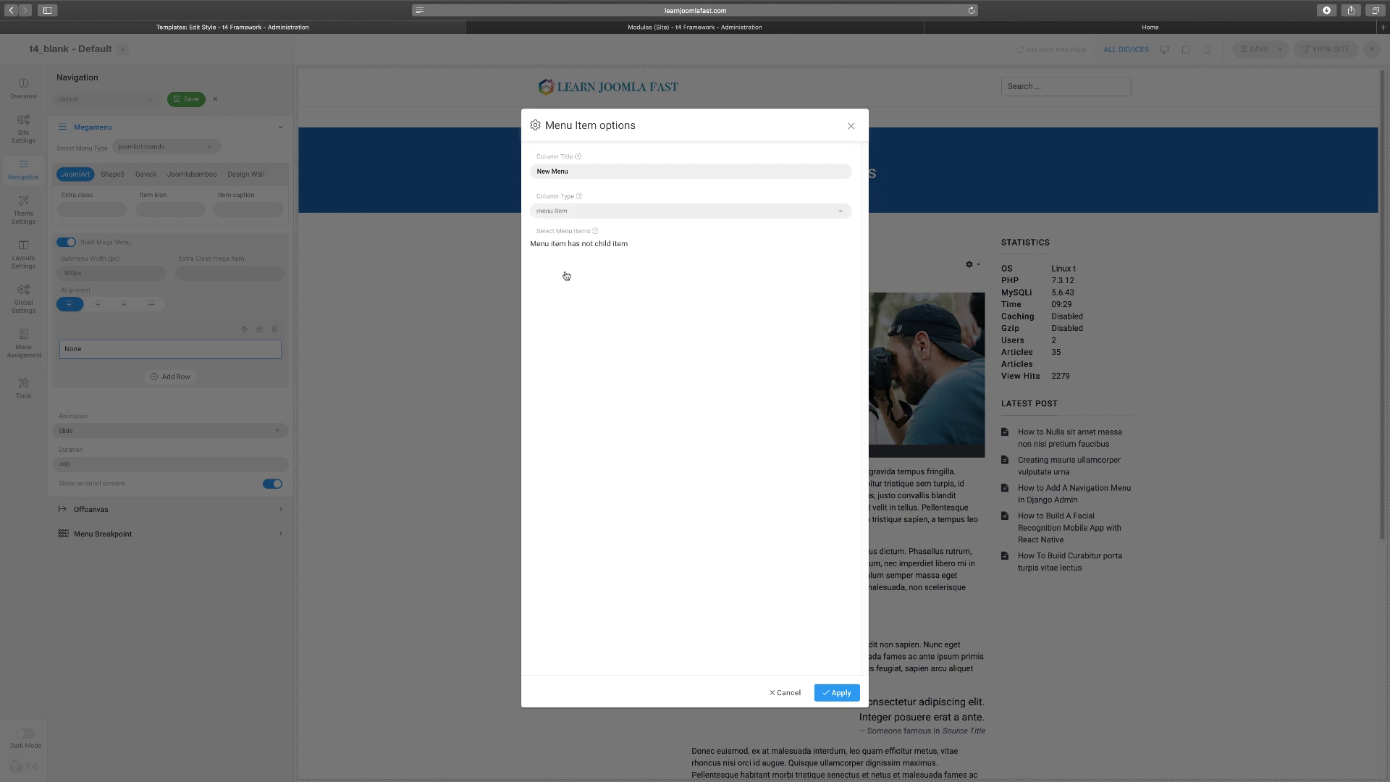
{"action": "left_click", "coordinate": [576, 212]}
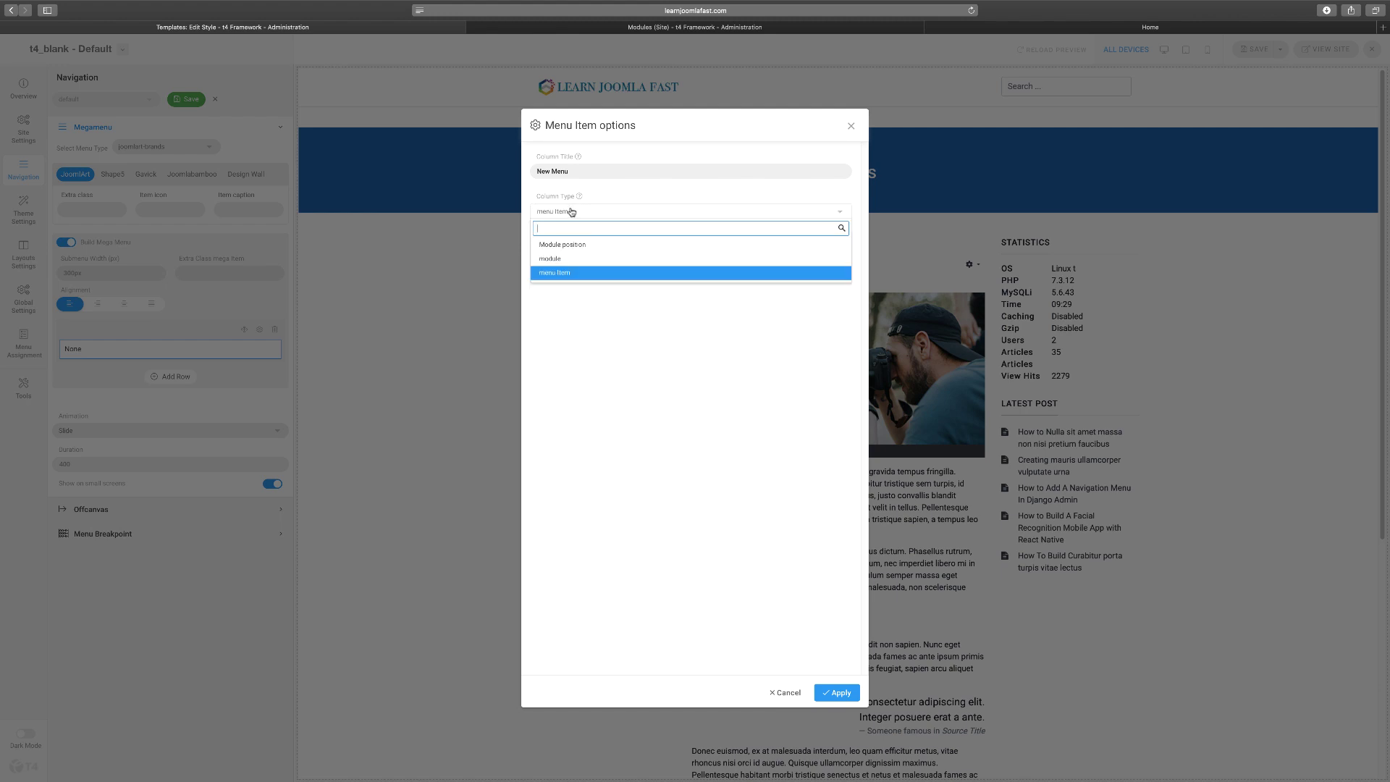
{"action": "left_click", "coordinate": [565, 258]}
{"action": "left_click", "coordinate": [583, 247]}
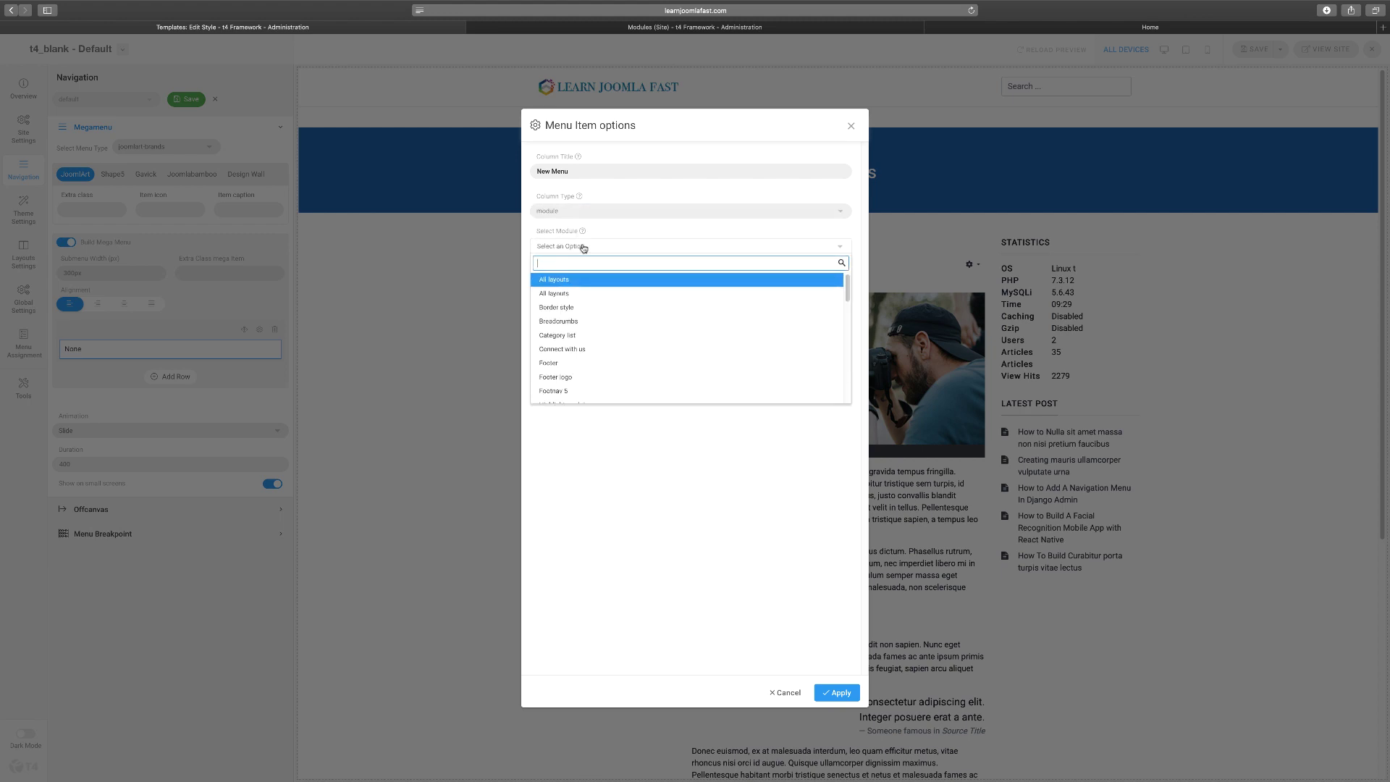
{"action": "left_click", "coordinate": [587, 307]}
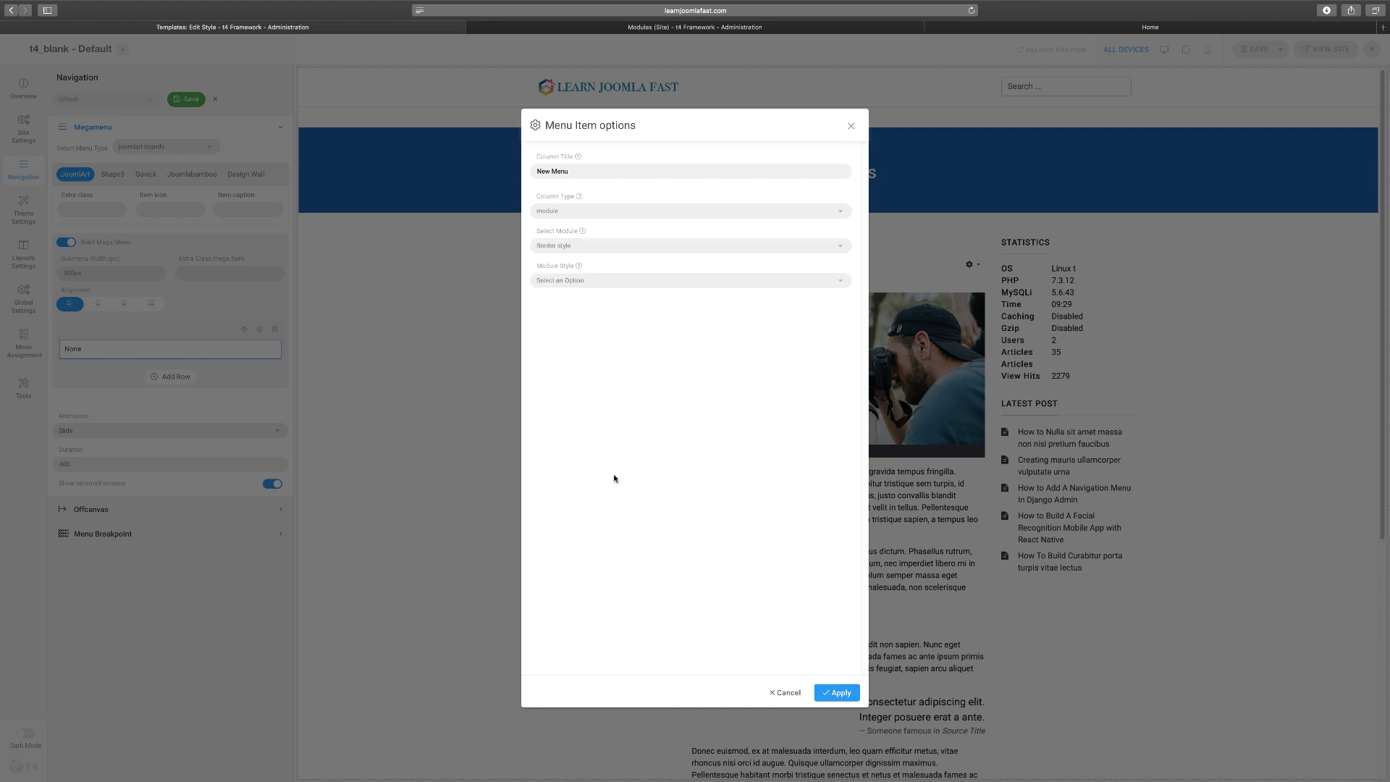
{"action": "left_click", "coordinate": [837, 693]}
{"action": "mouse_move", "coordinate": [577, 119]}
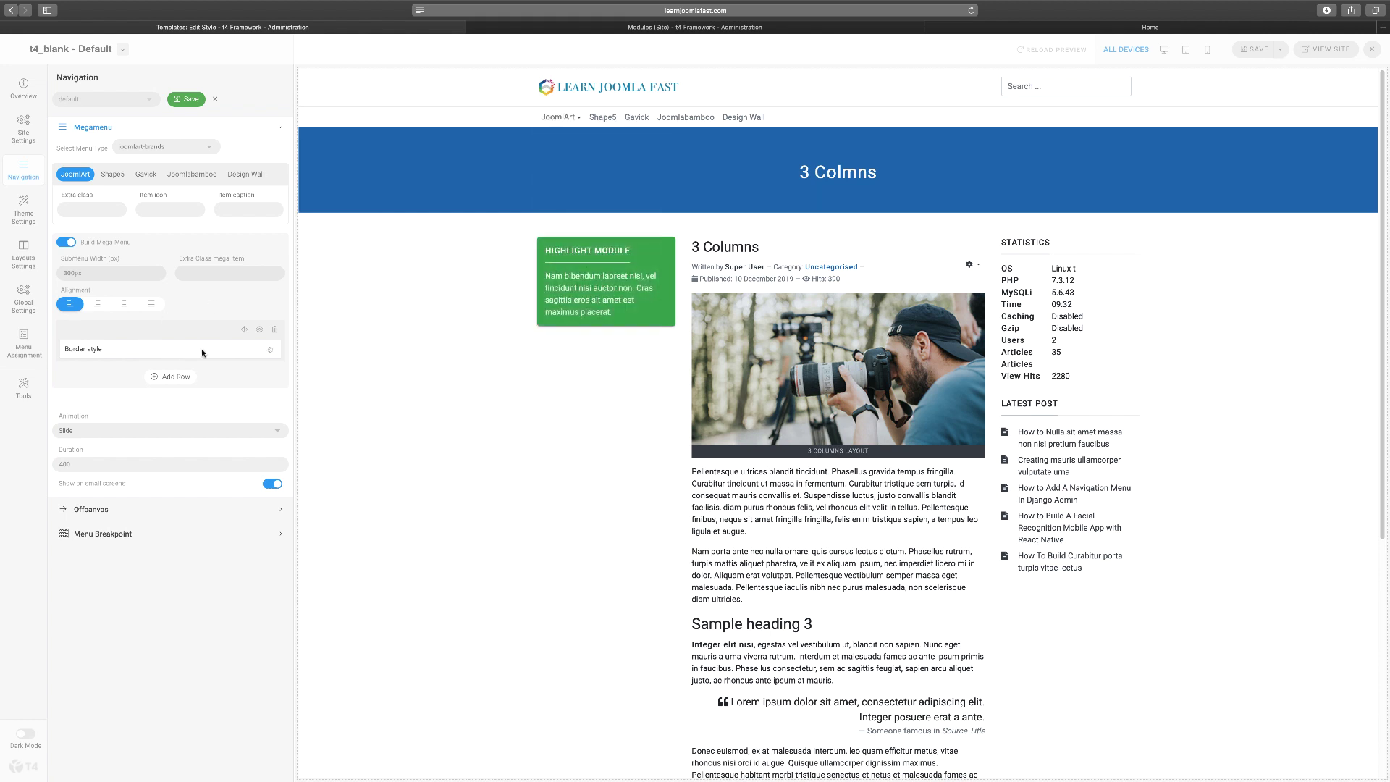
Reopen the Border style column options and apply them to the row again.
{"action": "left_click", "coordinate": [271, 350]}
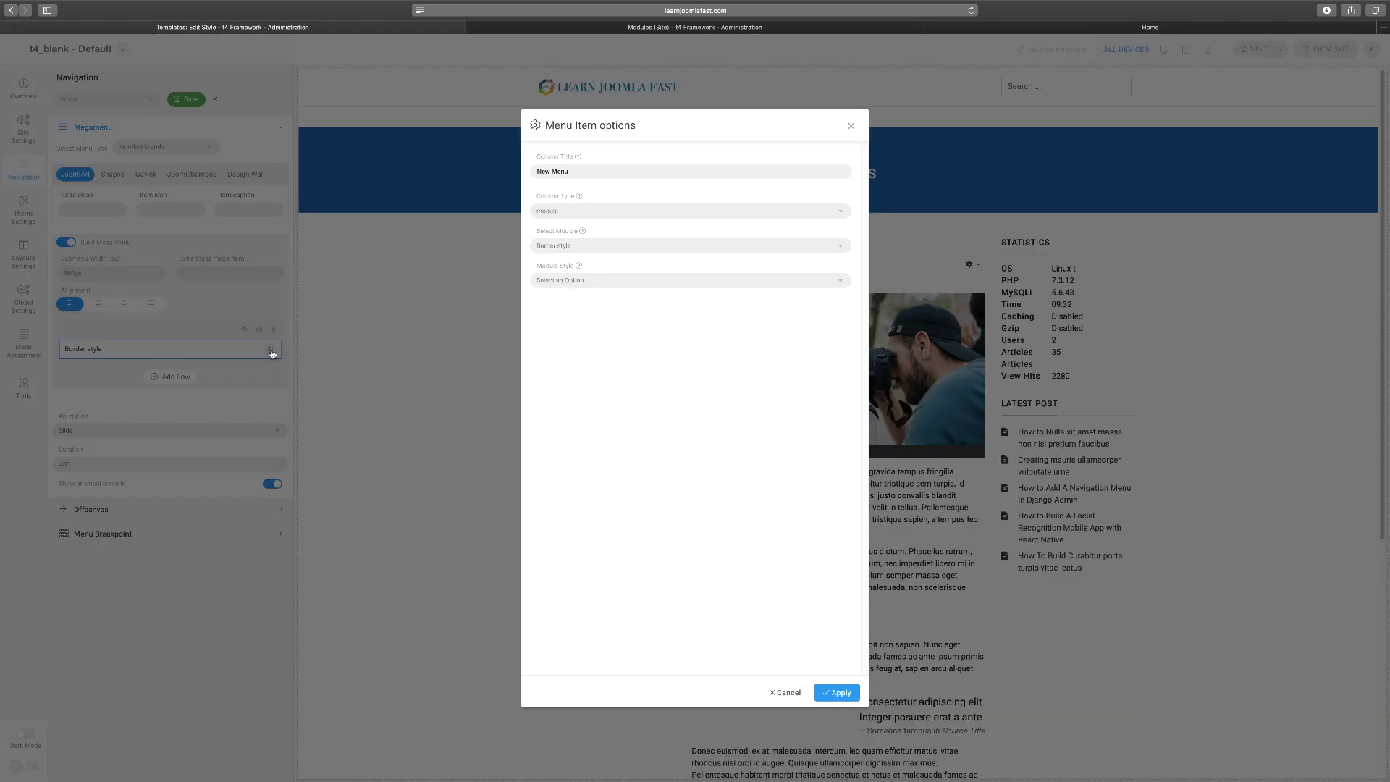
{"action": "left_click", "coordinate": [604, 247]}
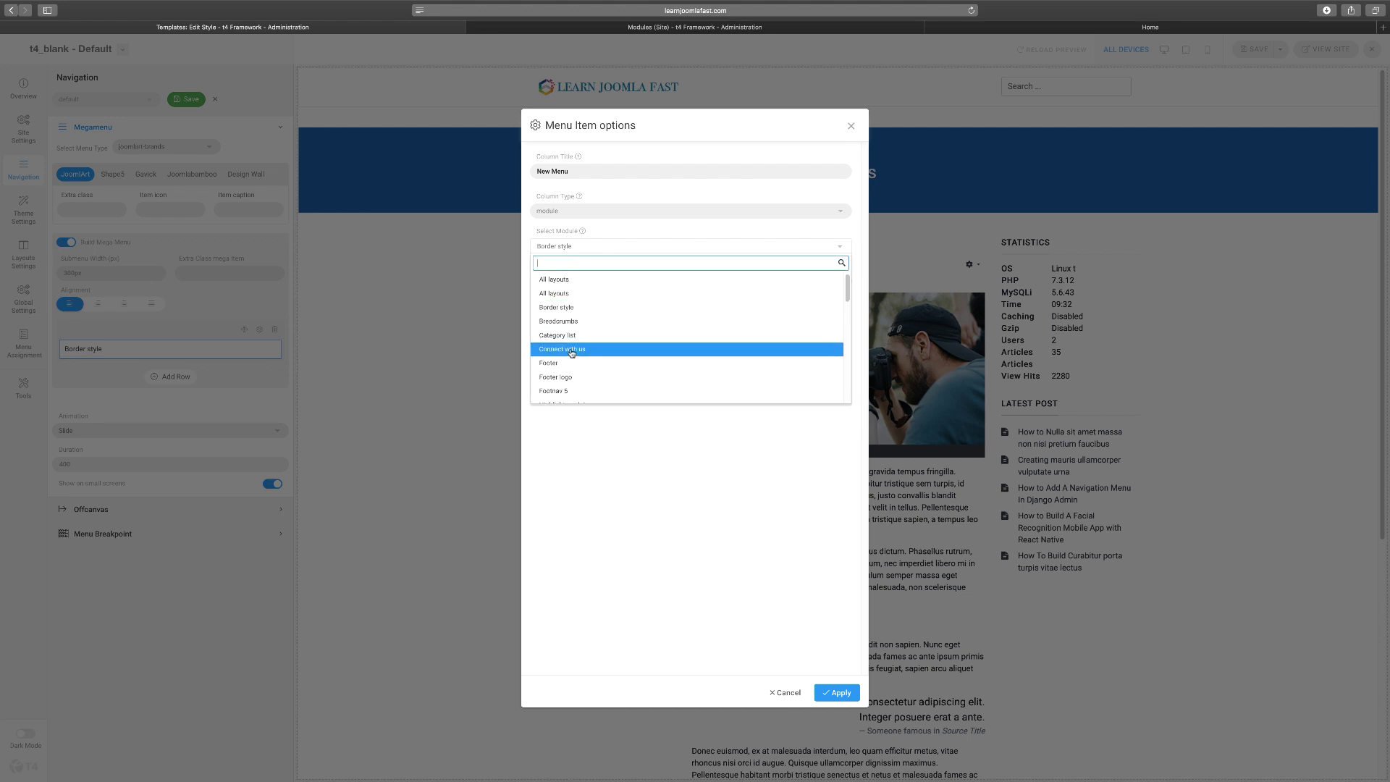
{"action": "left_click", "coordinate": [795, 698]}
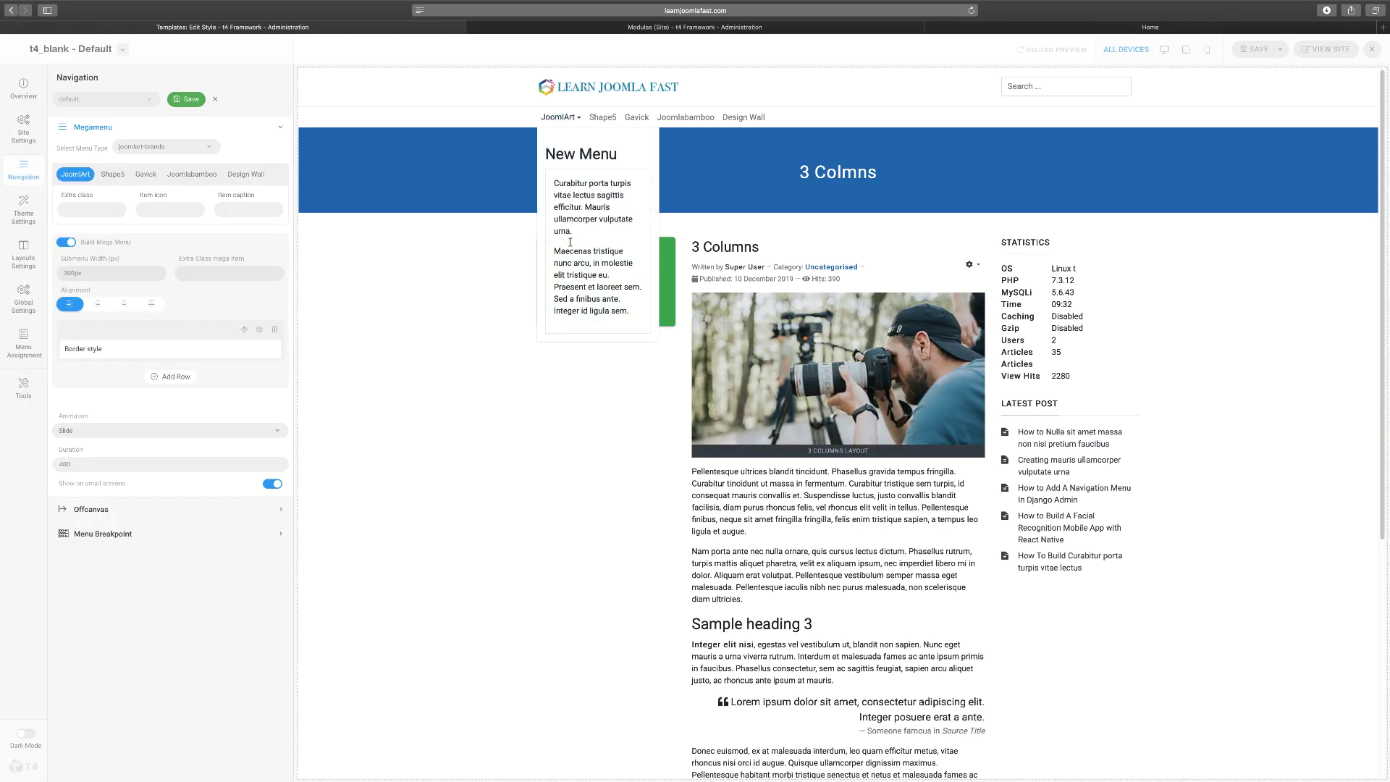
Add a second mega menu row with a module column showing Connect with us, then apply.
{"action": "left_click", "coordinate": [172, 377]}
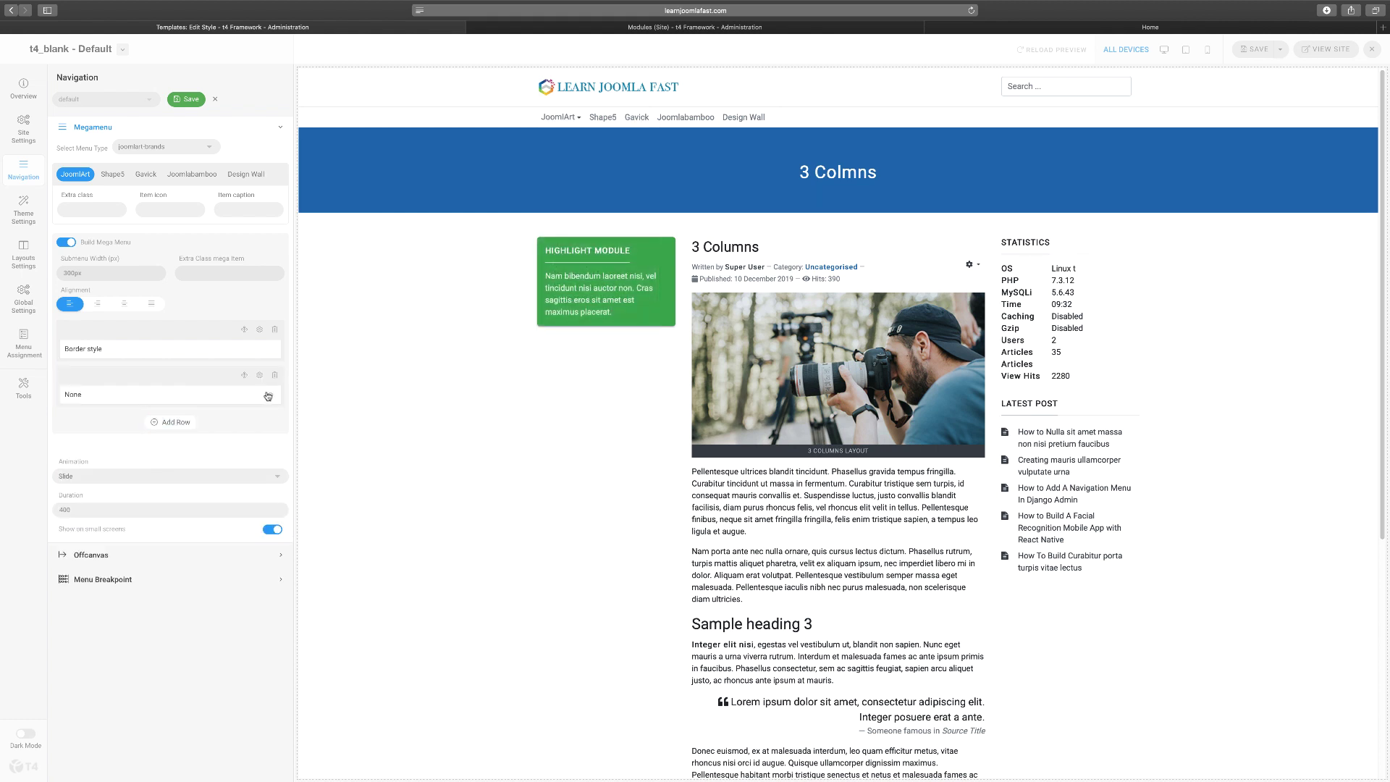
{"action": "left_click", "coordinate": [273, 396]}
{"action": "left_click", "coordinate": [672, 212]}
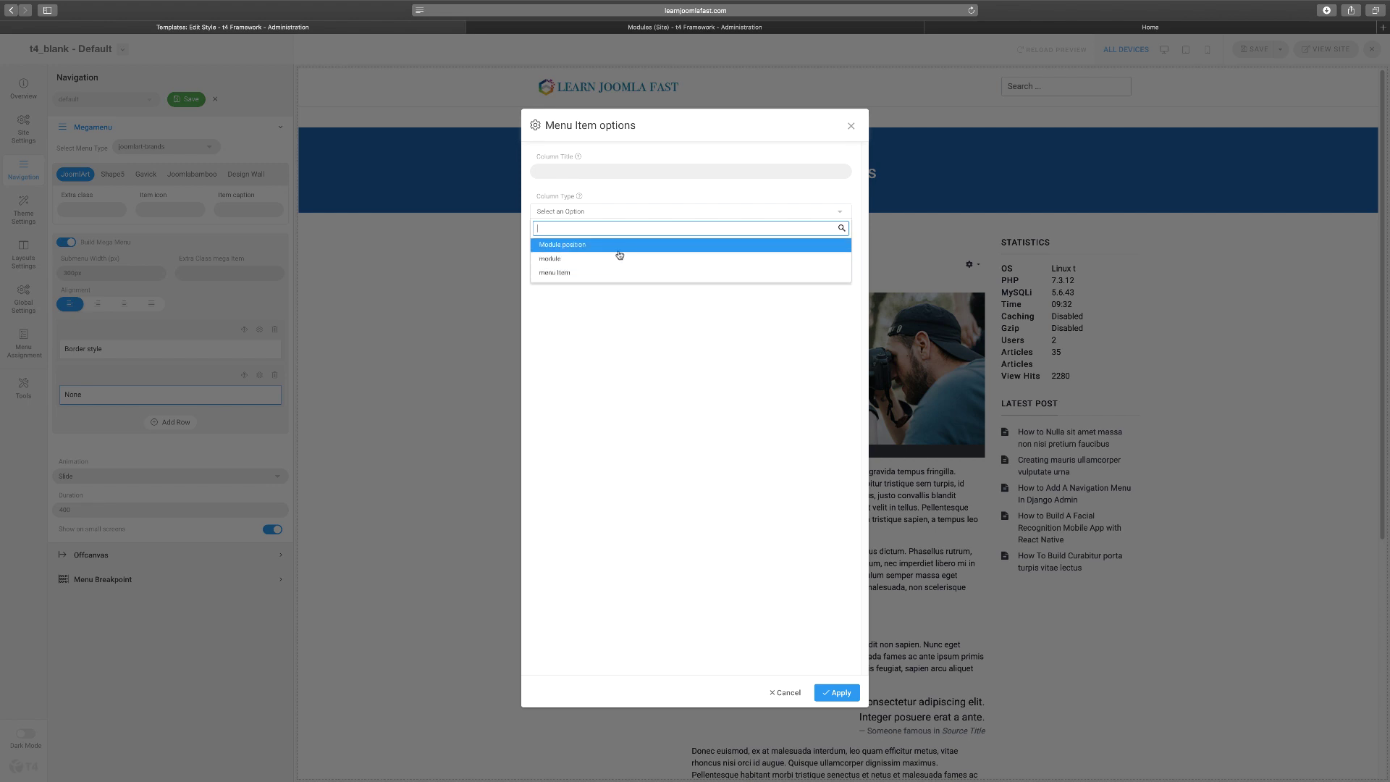
{"action": "left_click", "coordinate": [579, 258]}
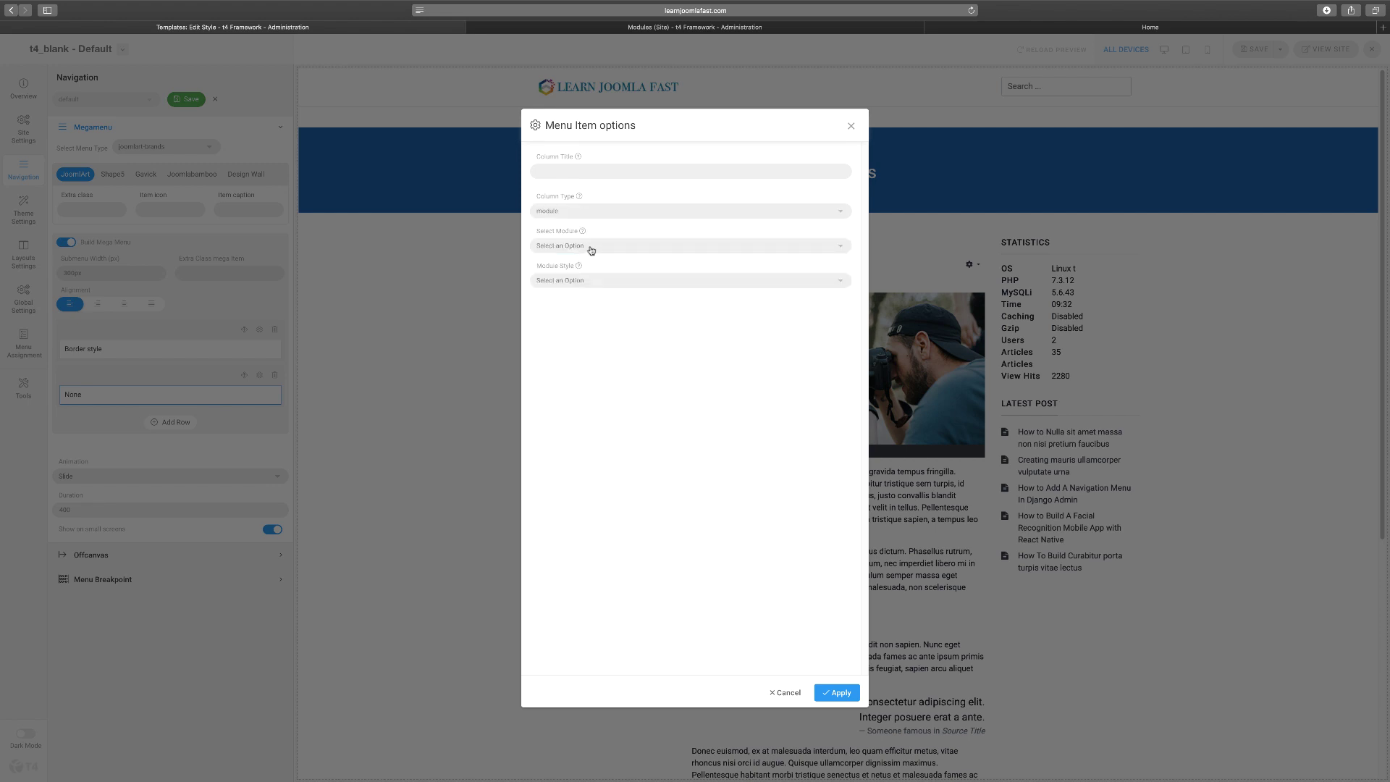
{"action": "left_click", "coordinate": [591, 248]}
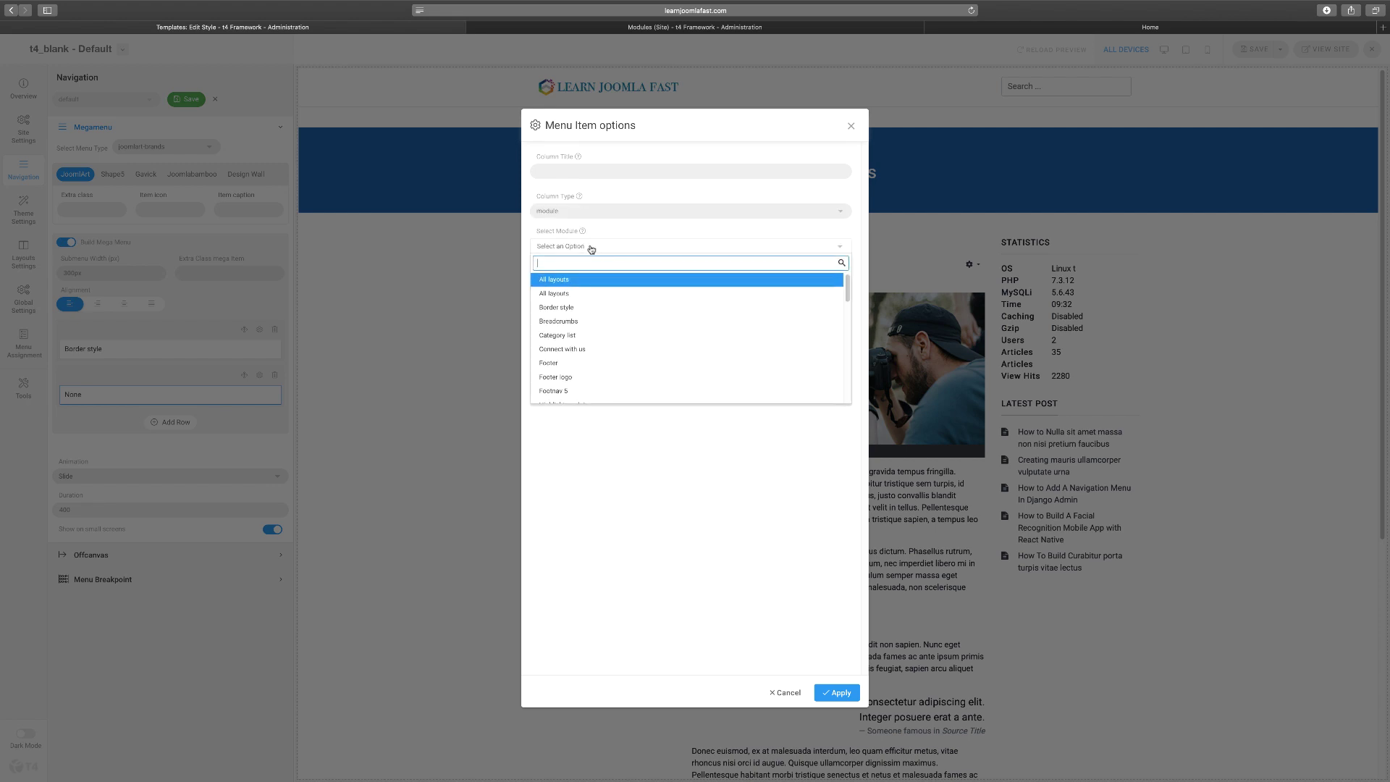
{"action": "left_click", "coordinate": [583, 350]}
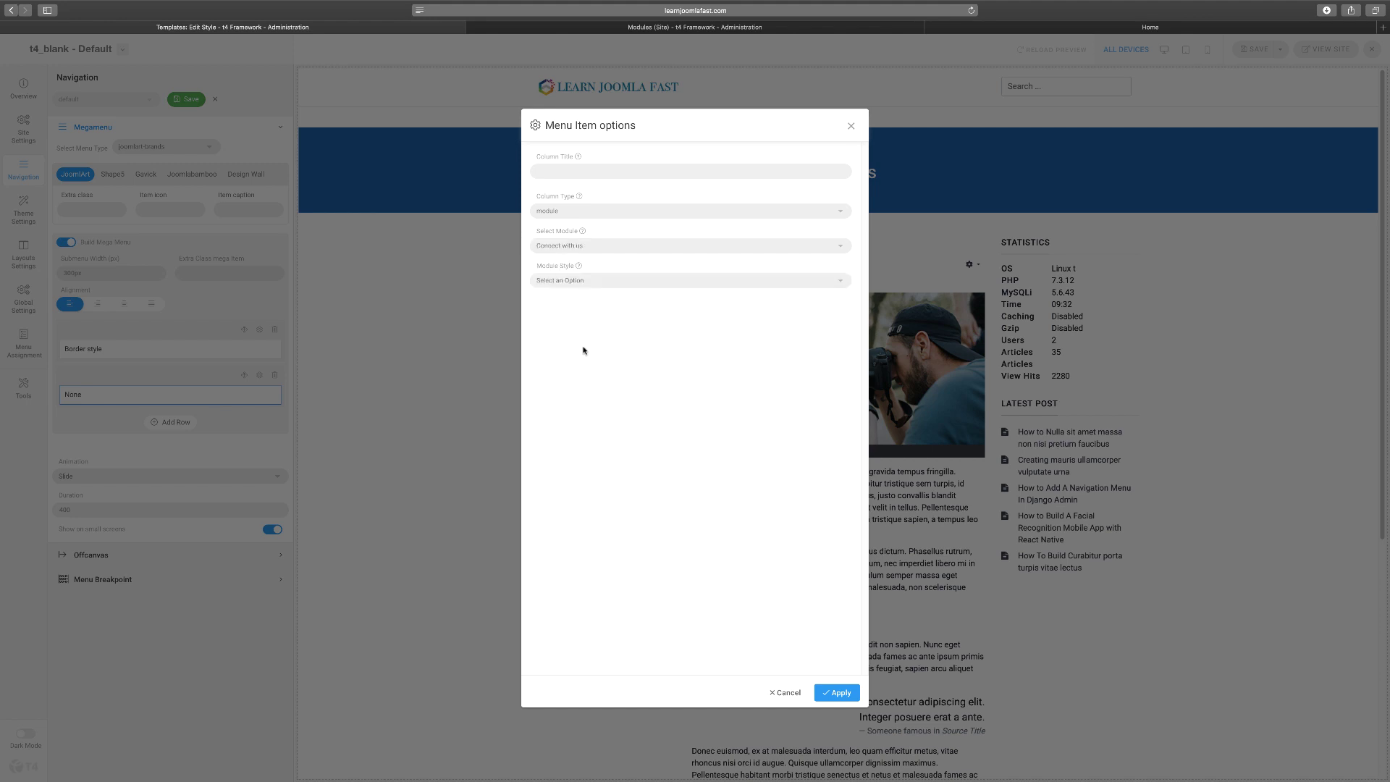
{"action": "left_click", "coordinate": [591, 281]}
{"action": "left_click", "coordinate": [647, 459]}
{"action": "left_click", "coordinate": [833, 692]}
{"action": "mouse_move", "coordinate": [574, 120]}
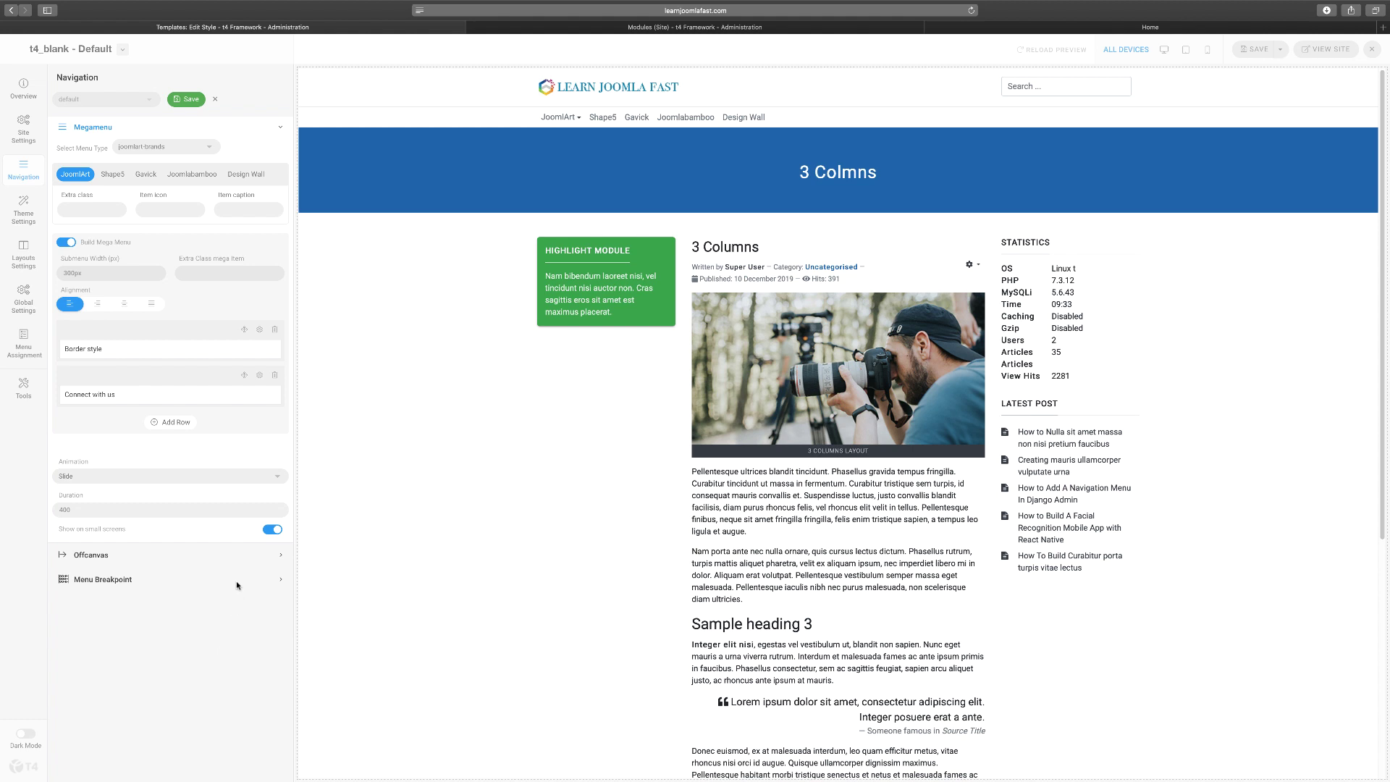
Set the Megamenu Animation option to Fading.
{"action": "left_click", "coordinate": [138, 478]}
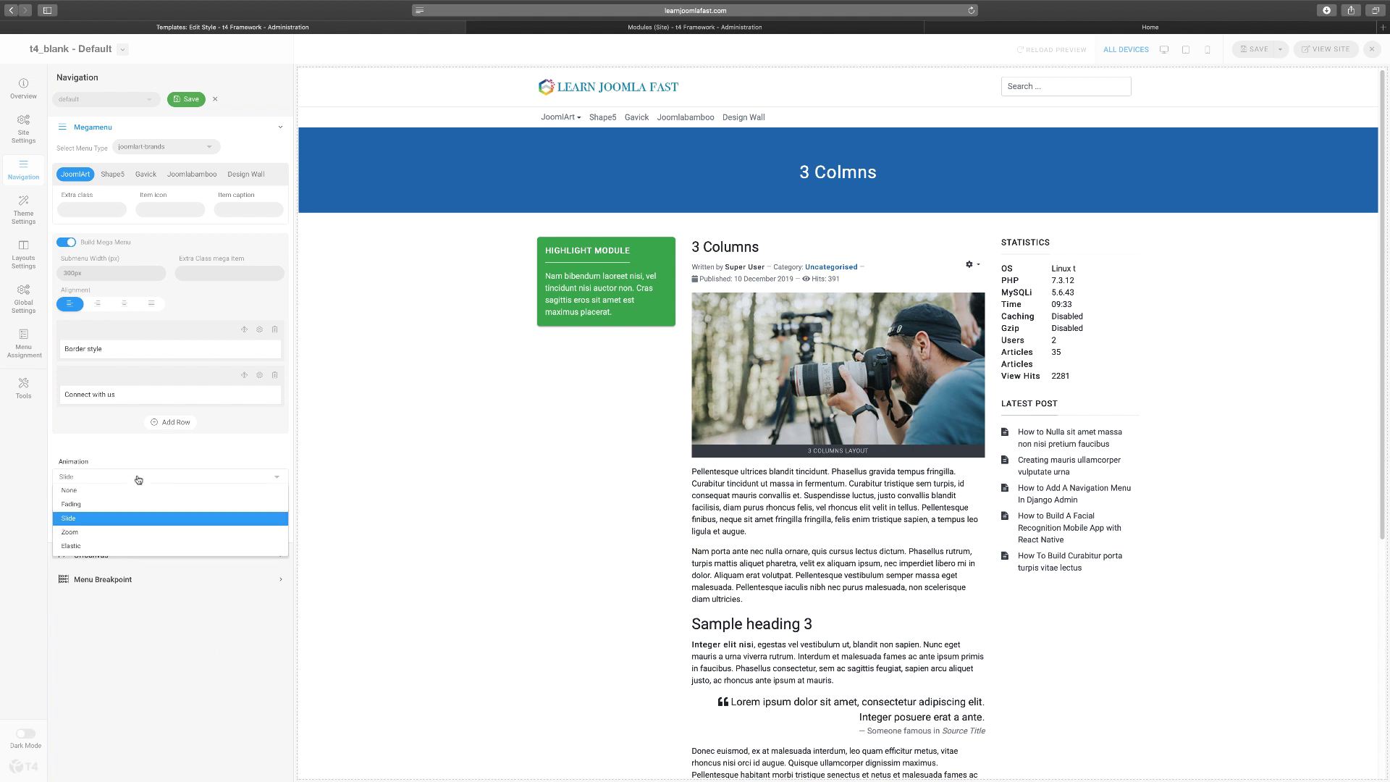
{"action": "left_click", "coordinate": [83, 506]}
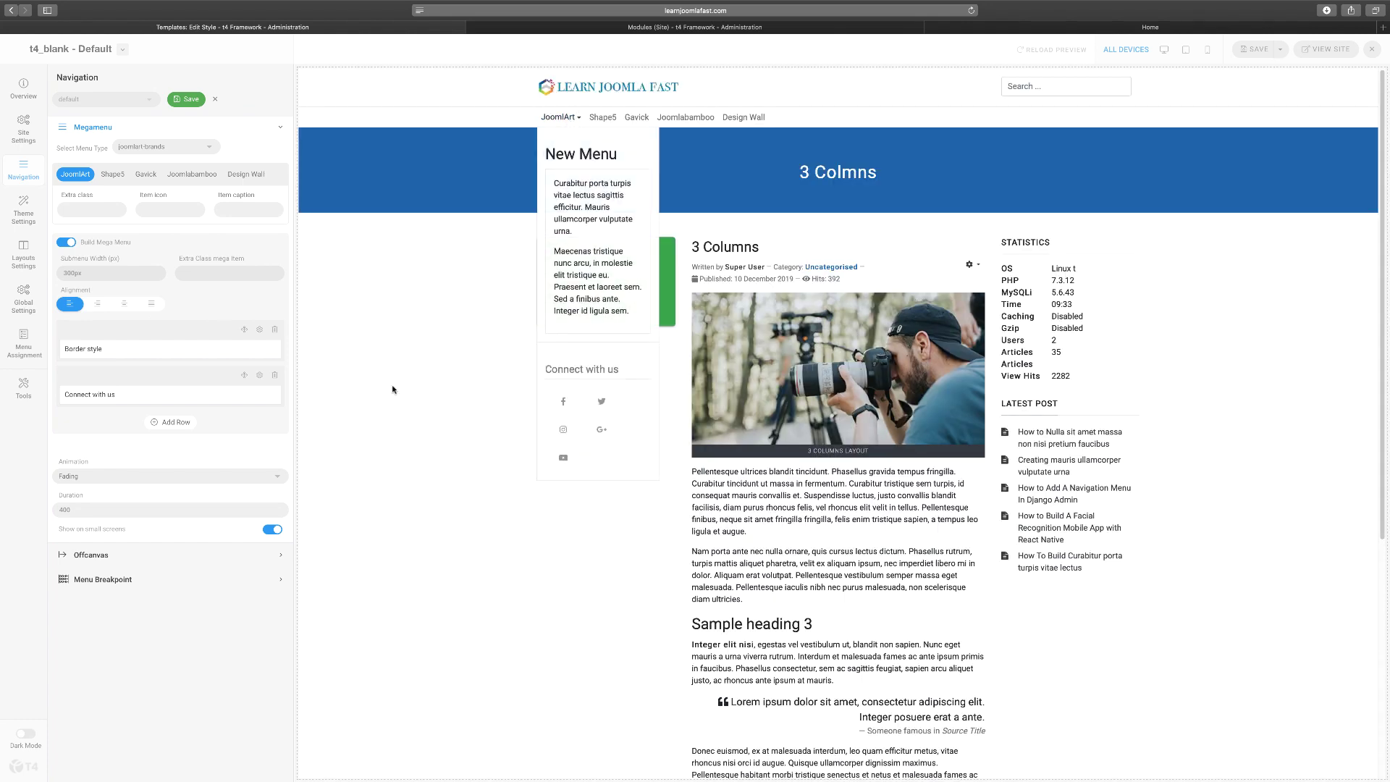
{"action": "left_click", "coordinate": [184, 477]}
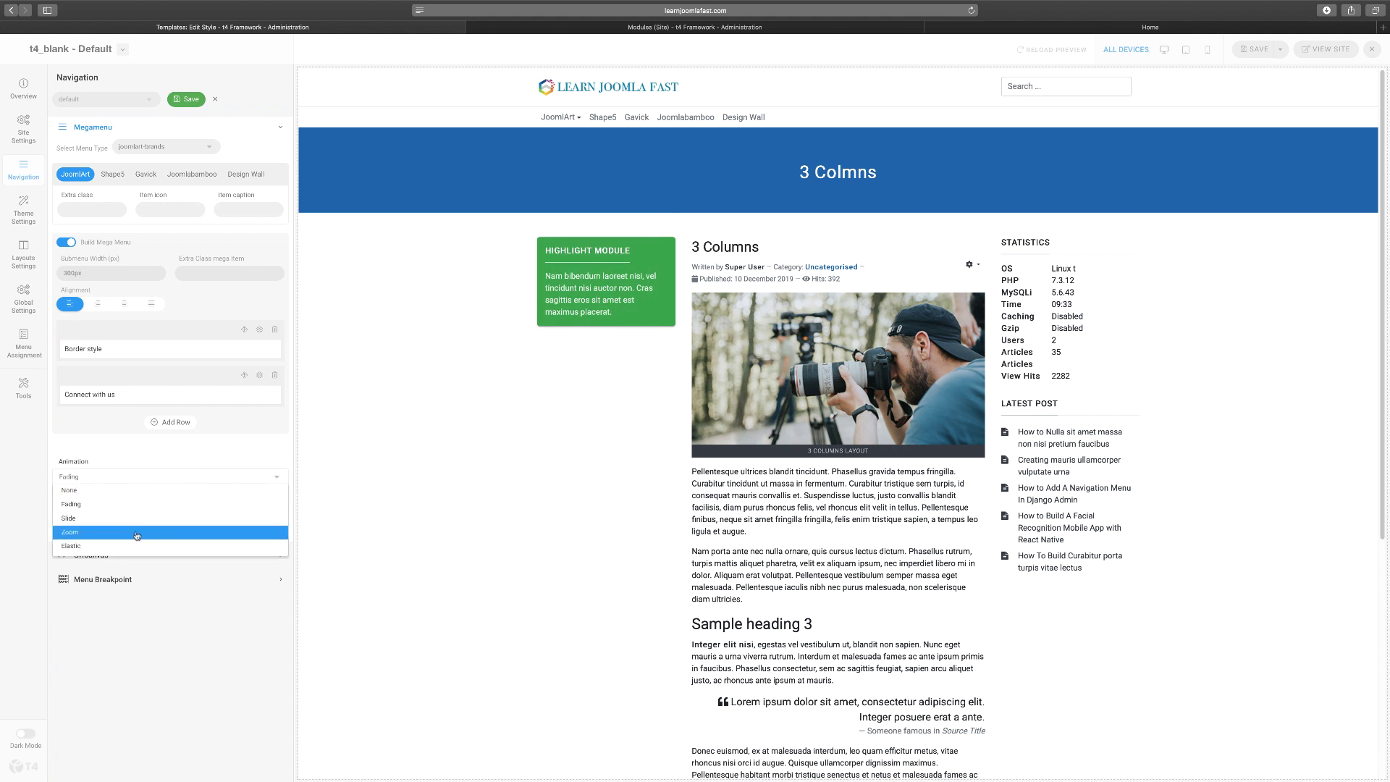
{"action": "left_click", "coordinate": [201, 443]}
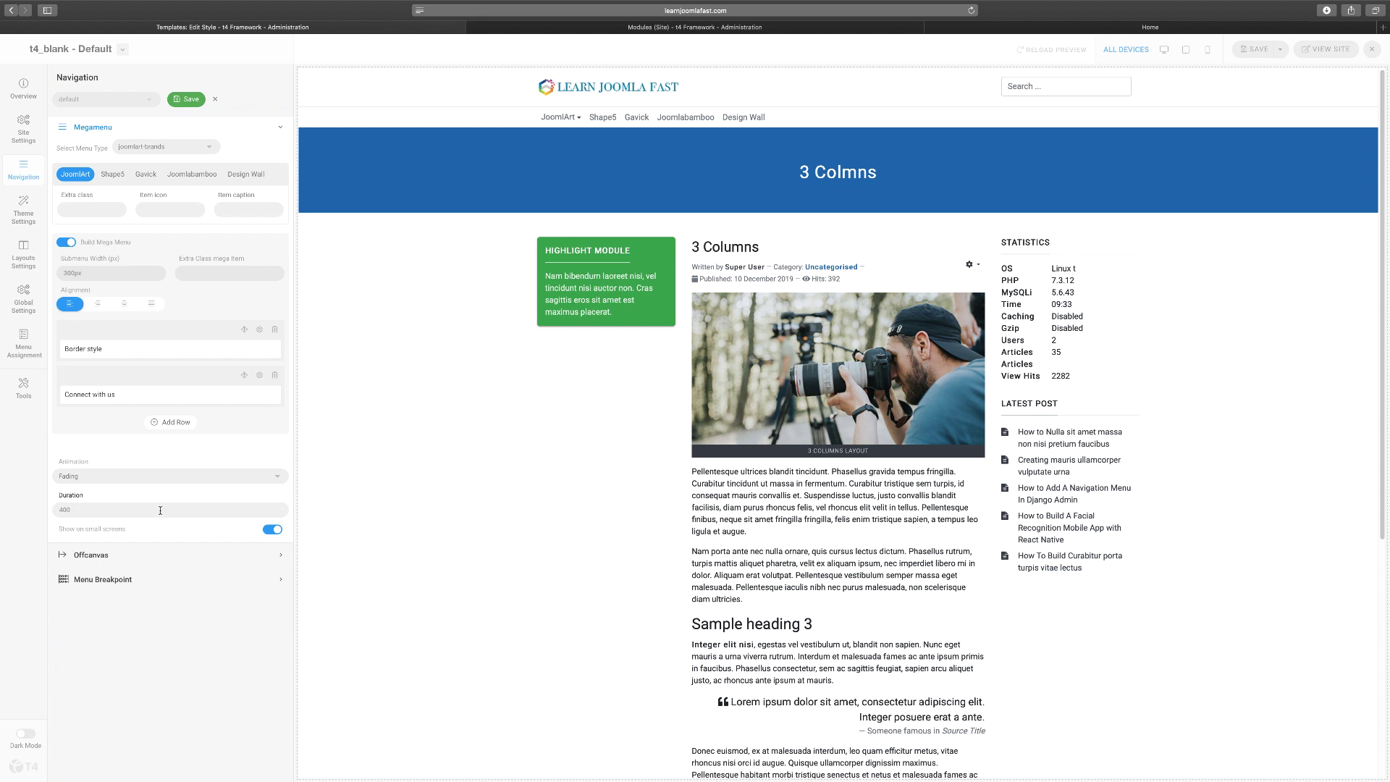
Turn on Show on Desktop for the off-canvas menu and preview its sidebar.
{"action": "left_click", "coordinate": [276, 558]}
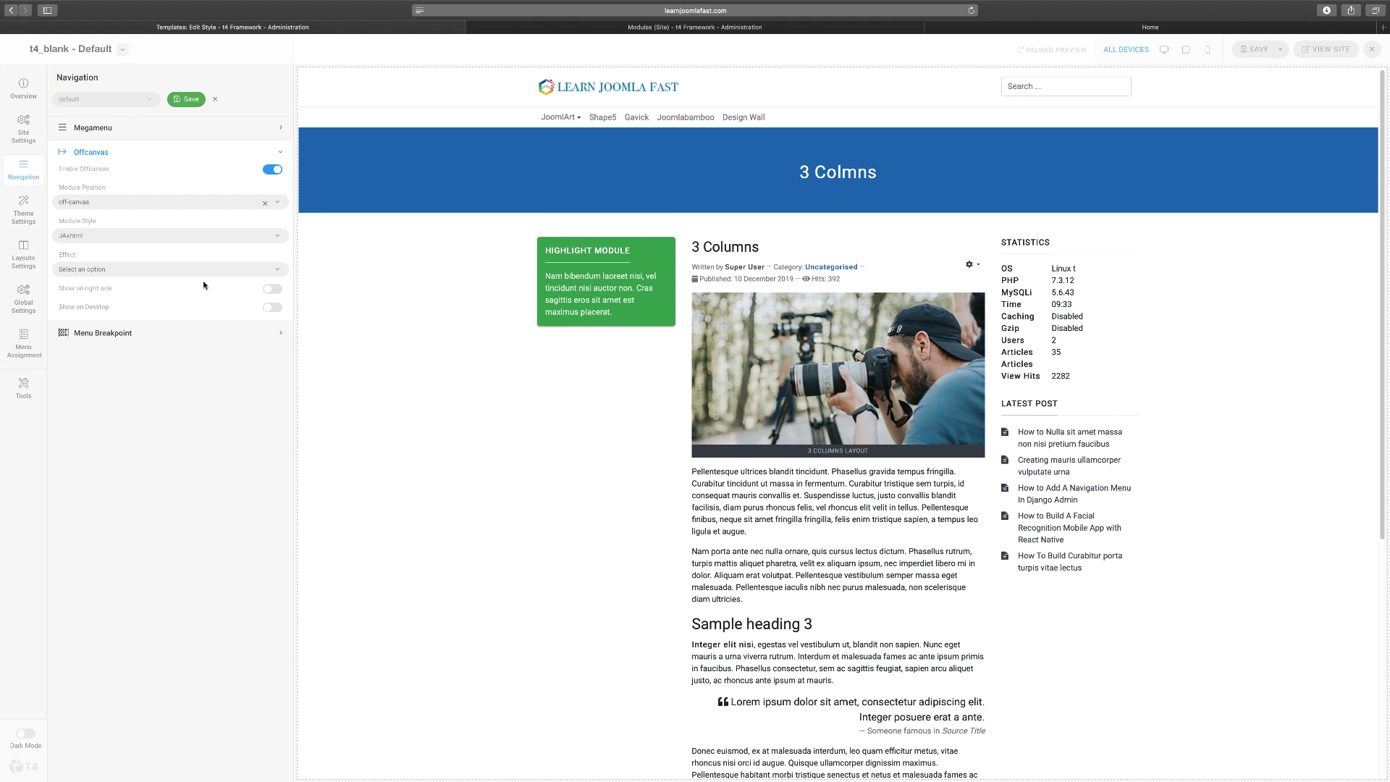
{"action": "left_click", "coordinate": [269, 309]}
{"action": "left_click", "coordinate": [1134, 117]}
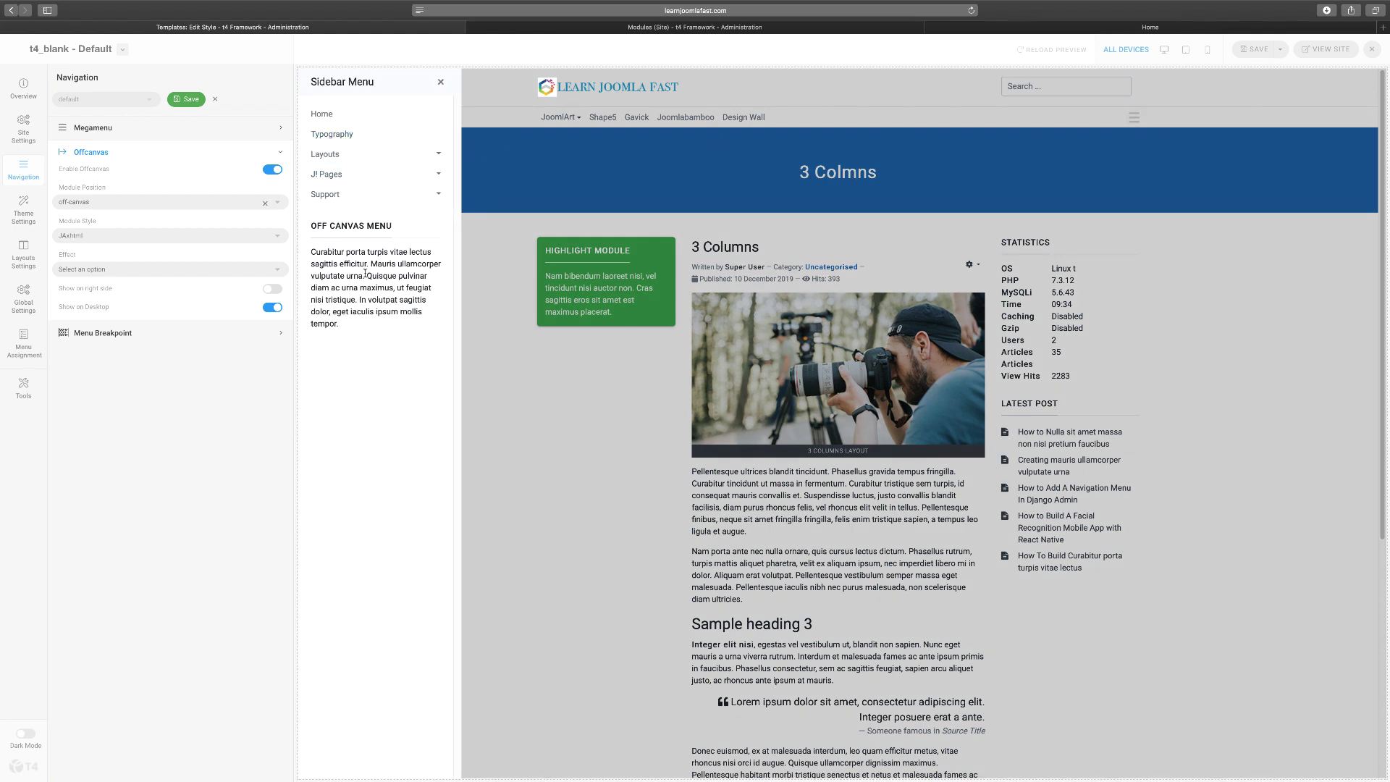
{"action": "left_click", "coordinate": [441, 82]}
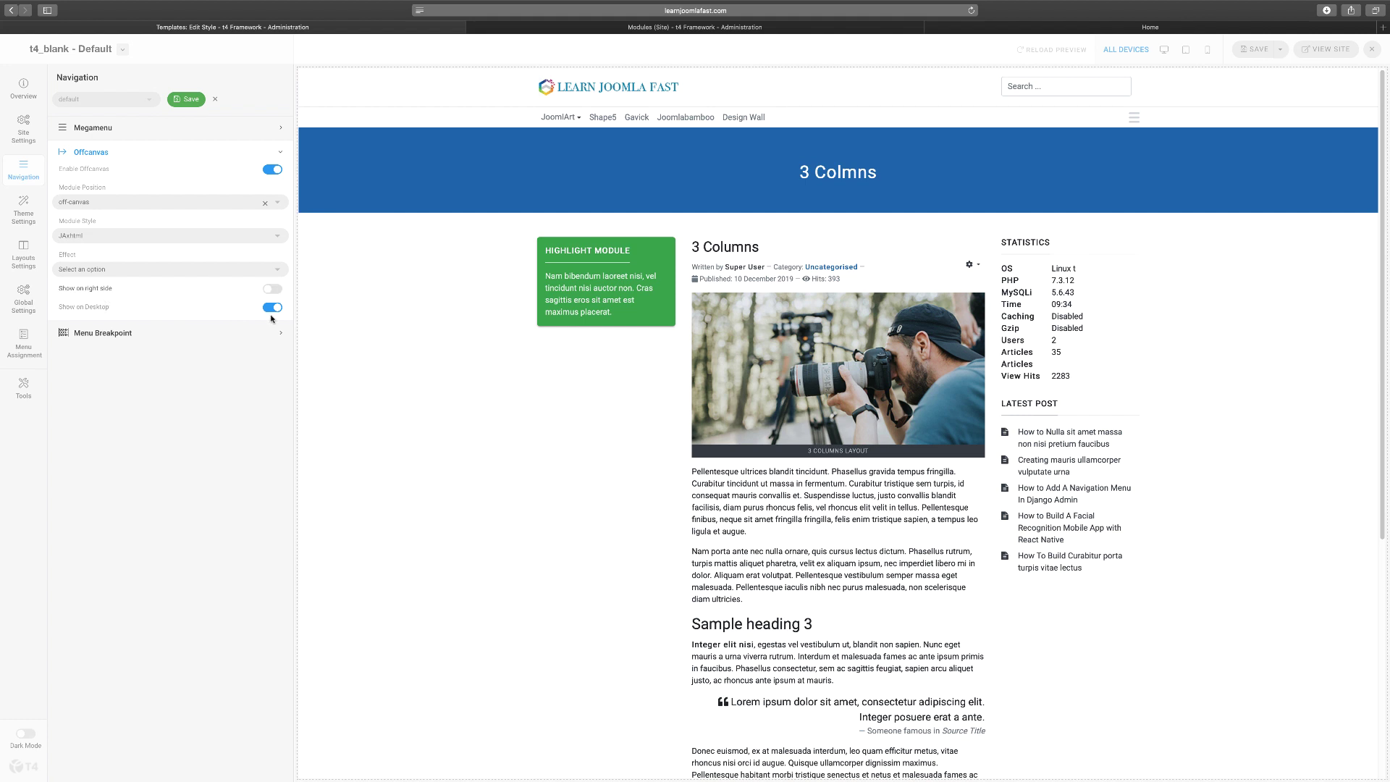
Keep the off-canvas Module Position as off-canvas and Module Style as JAxhtml.
{"action": "left_click", "coordinate": [135, 205]}
{"action": "left_click", "coordinate": [158, 187]}
{"action": "left_click", "coordinate": [163, 206]}
{"action": "scroll", "coordinate": [152, 259], "scroll_direction": "up", "scroll_amount": 1}
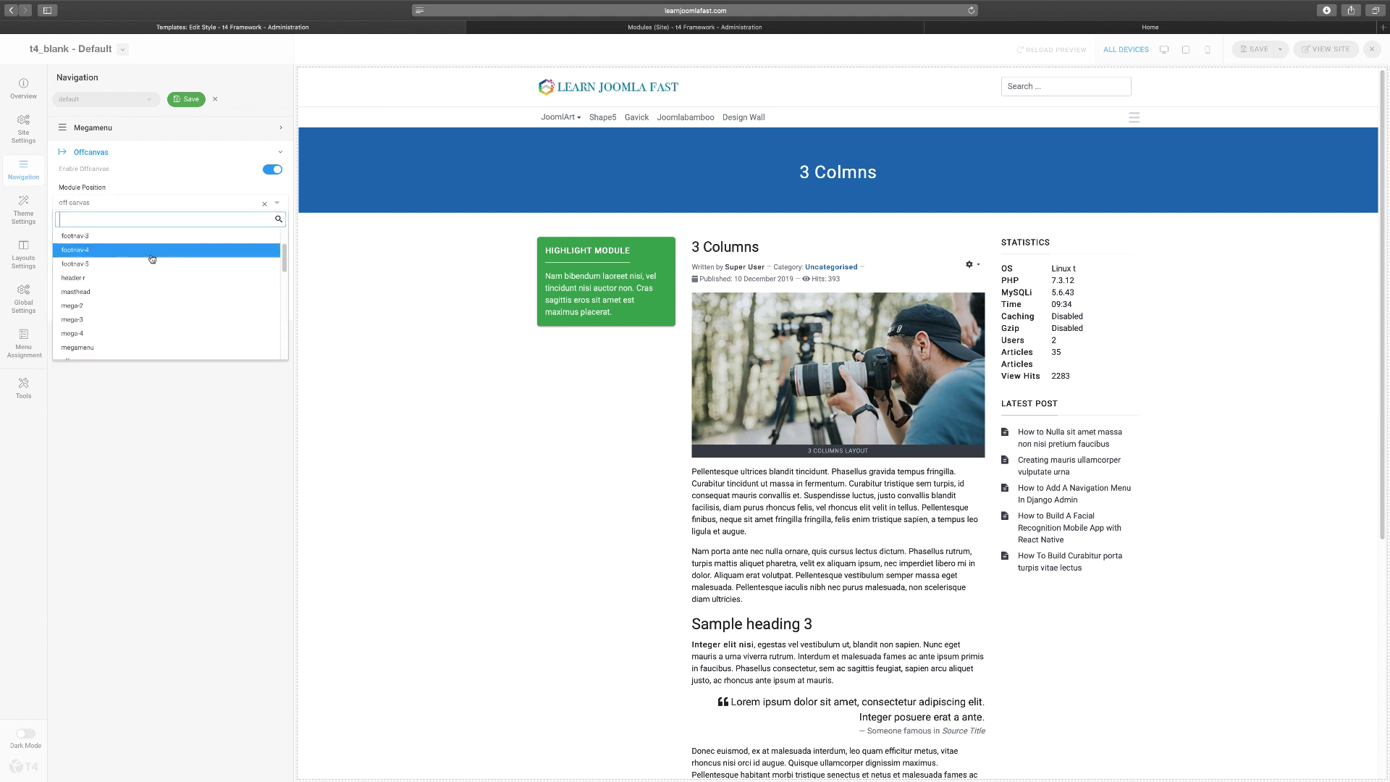
{"action": "left_click", "coordinate": [172, 179]}
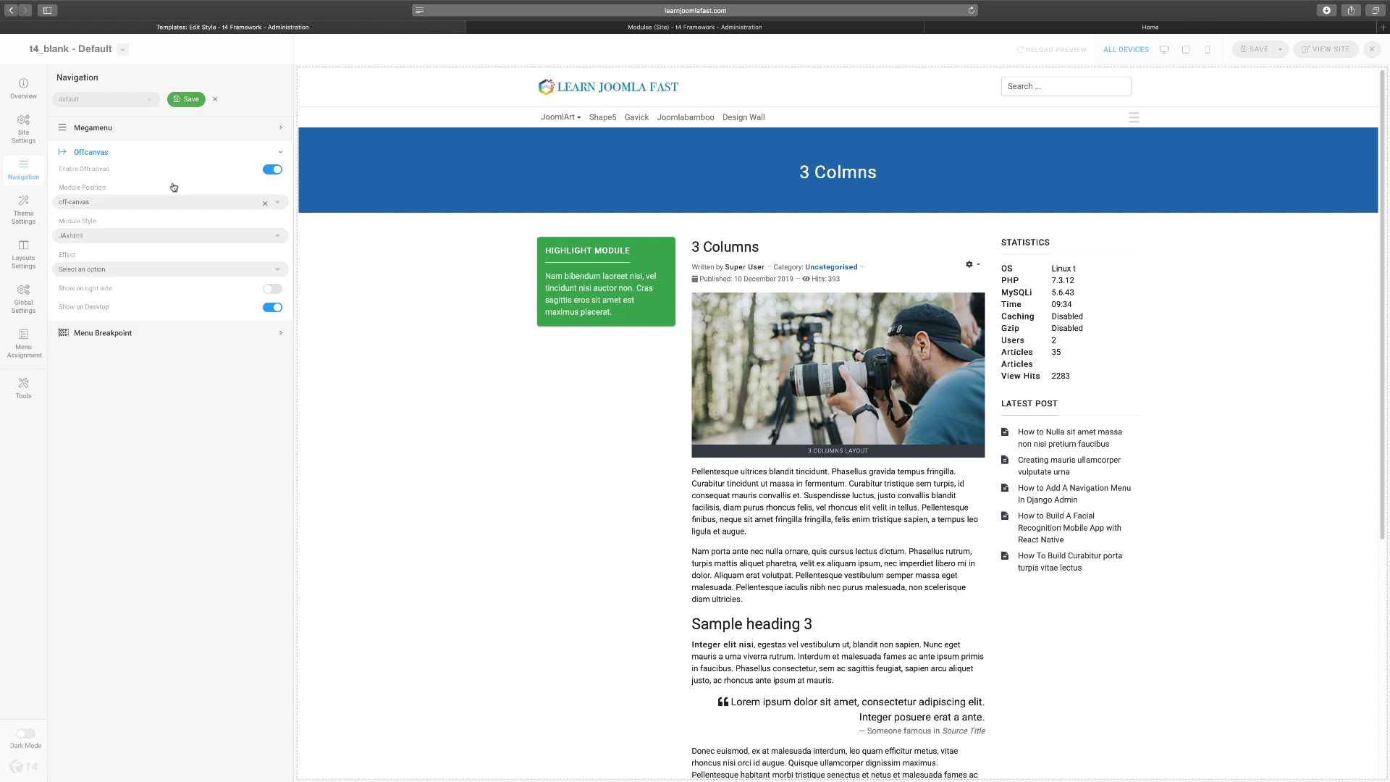
{"action": "left_click", "coordinate": [140, 240]}
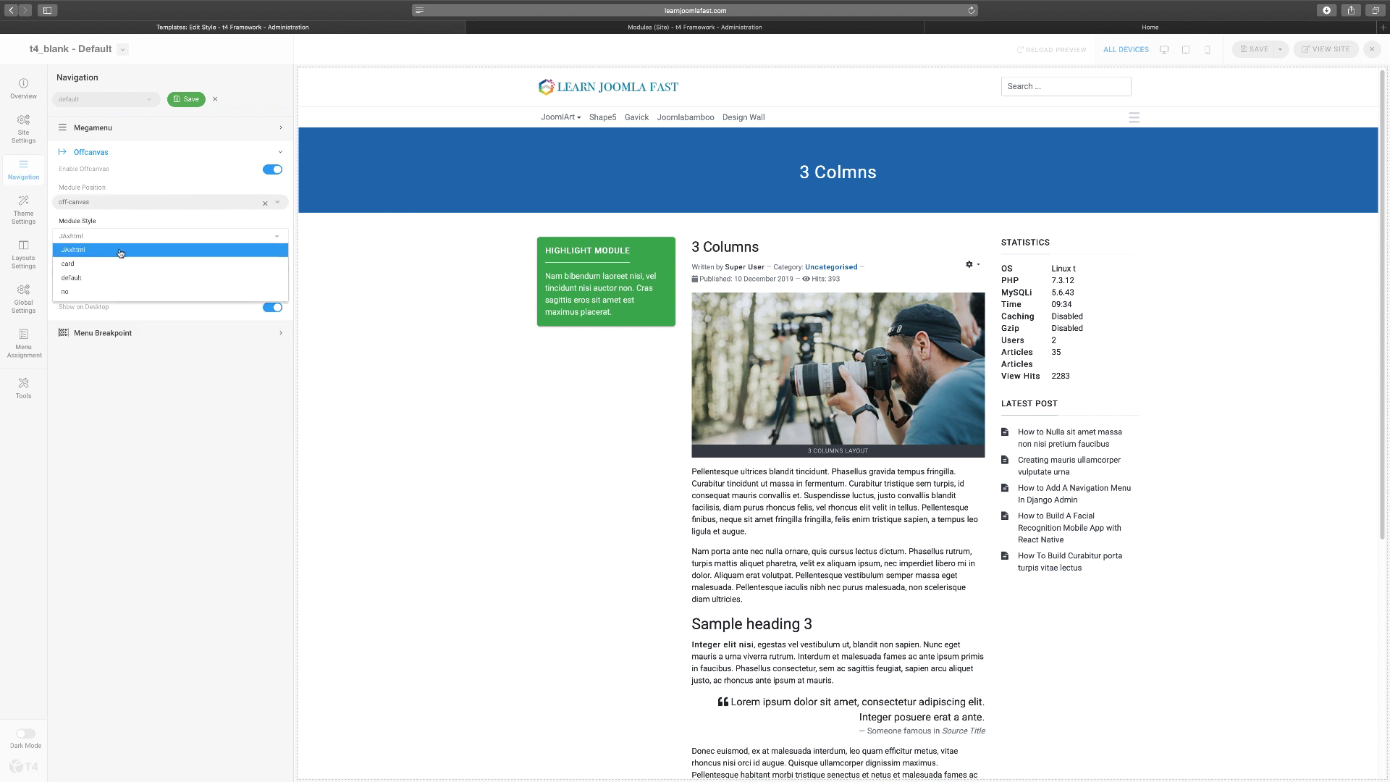
{"action": "left_click", "coordinate": [129, 239]}
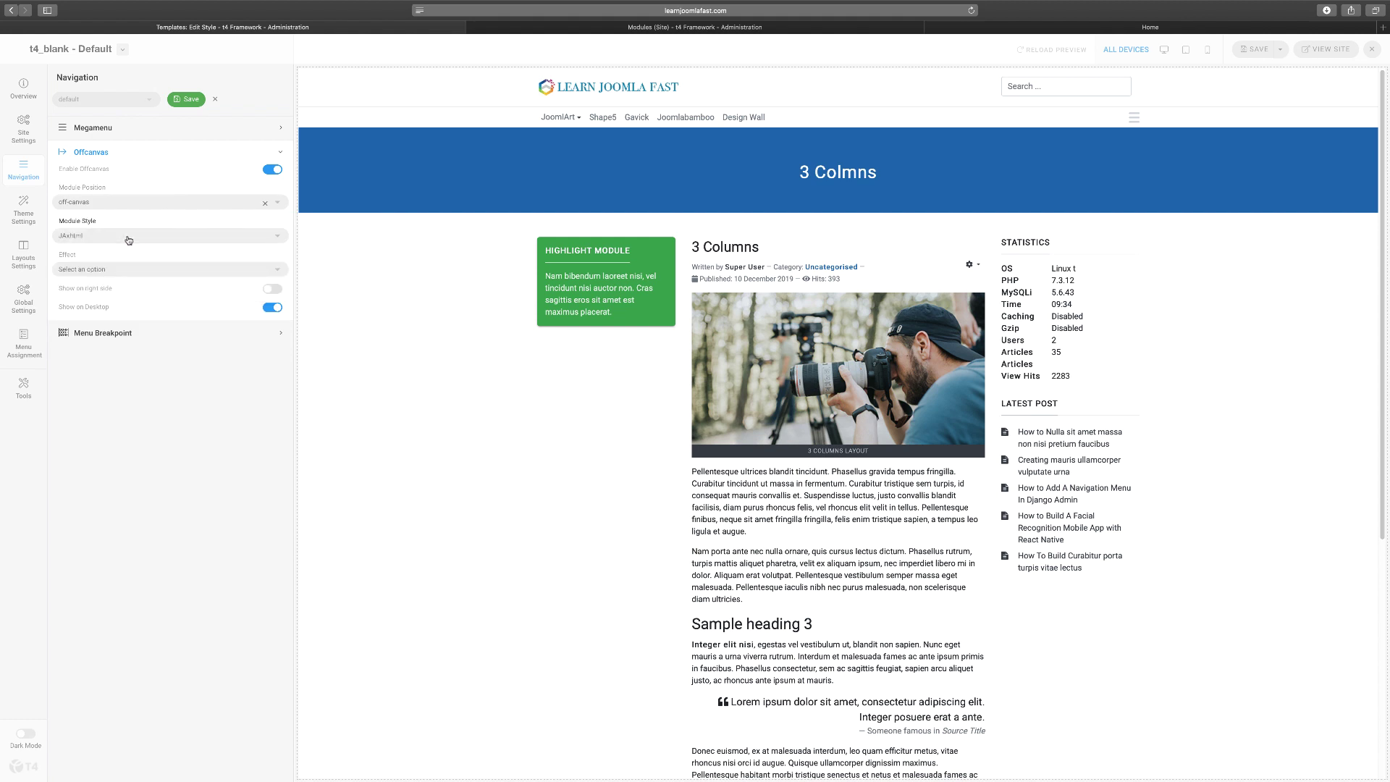
Review the off-canvas effect choices without changing them, then expand Menu Breakpoint.
{"action": "left_click", "coordinate": [142, 270]}
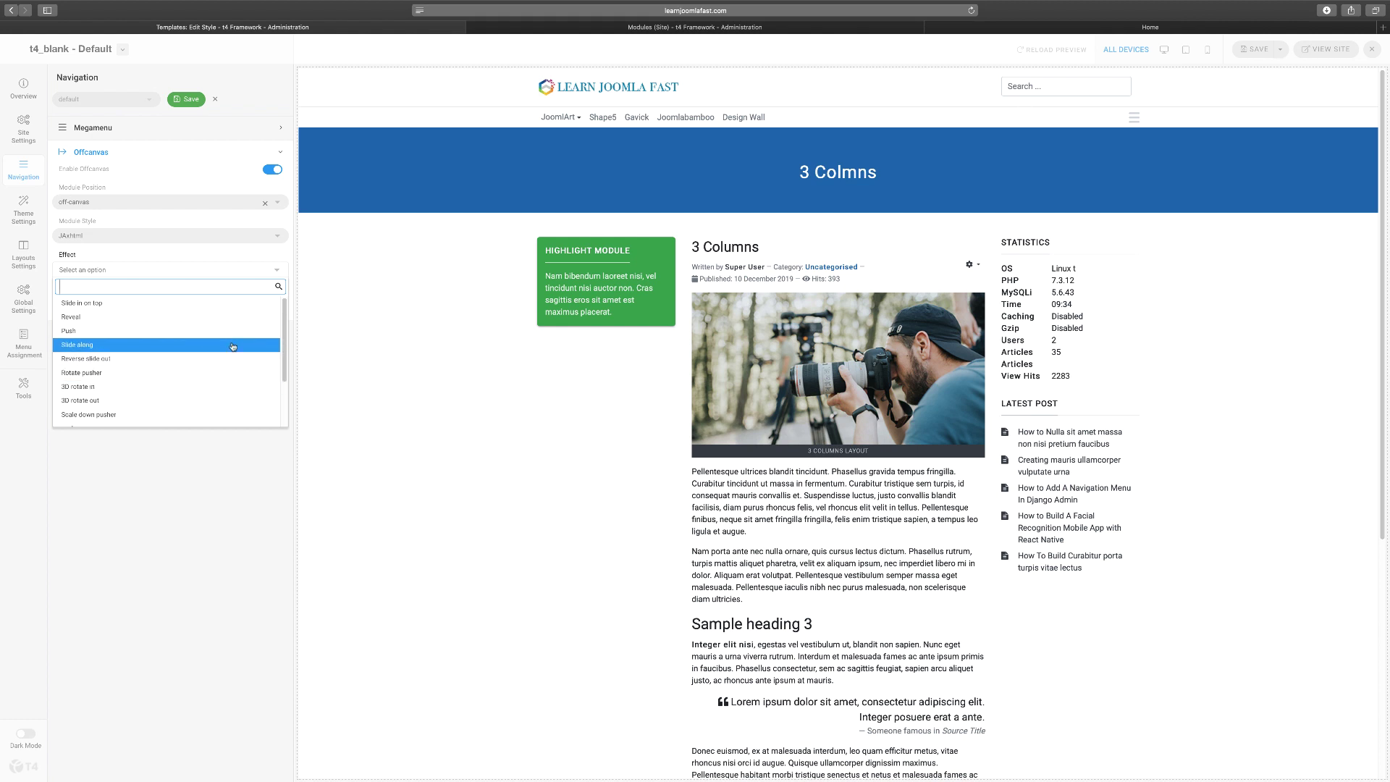
{"action": "scroll", "coordinate": [123, 373], "scroll_direction": "down", "scroll_amount": 3}
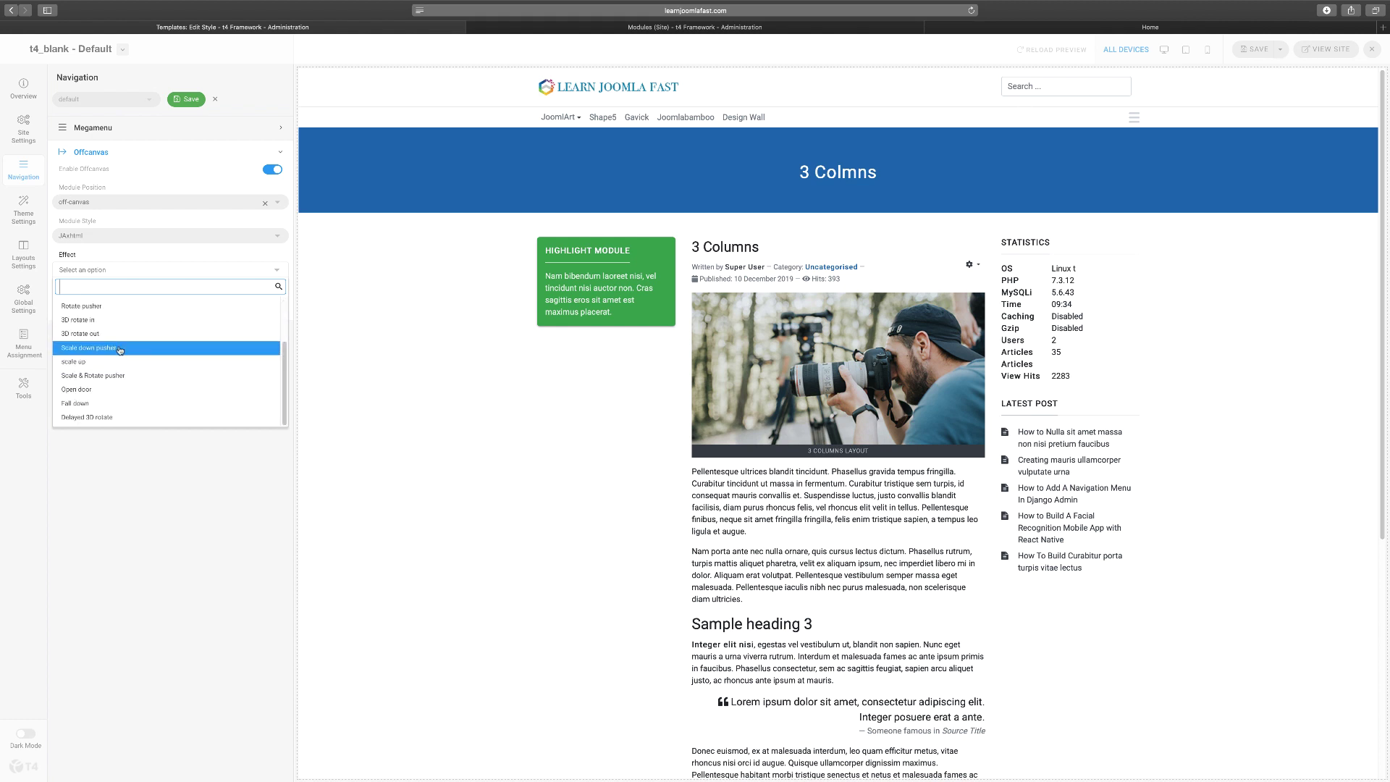
{"action": "left_click", "coordinate": [143, 258]}
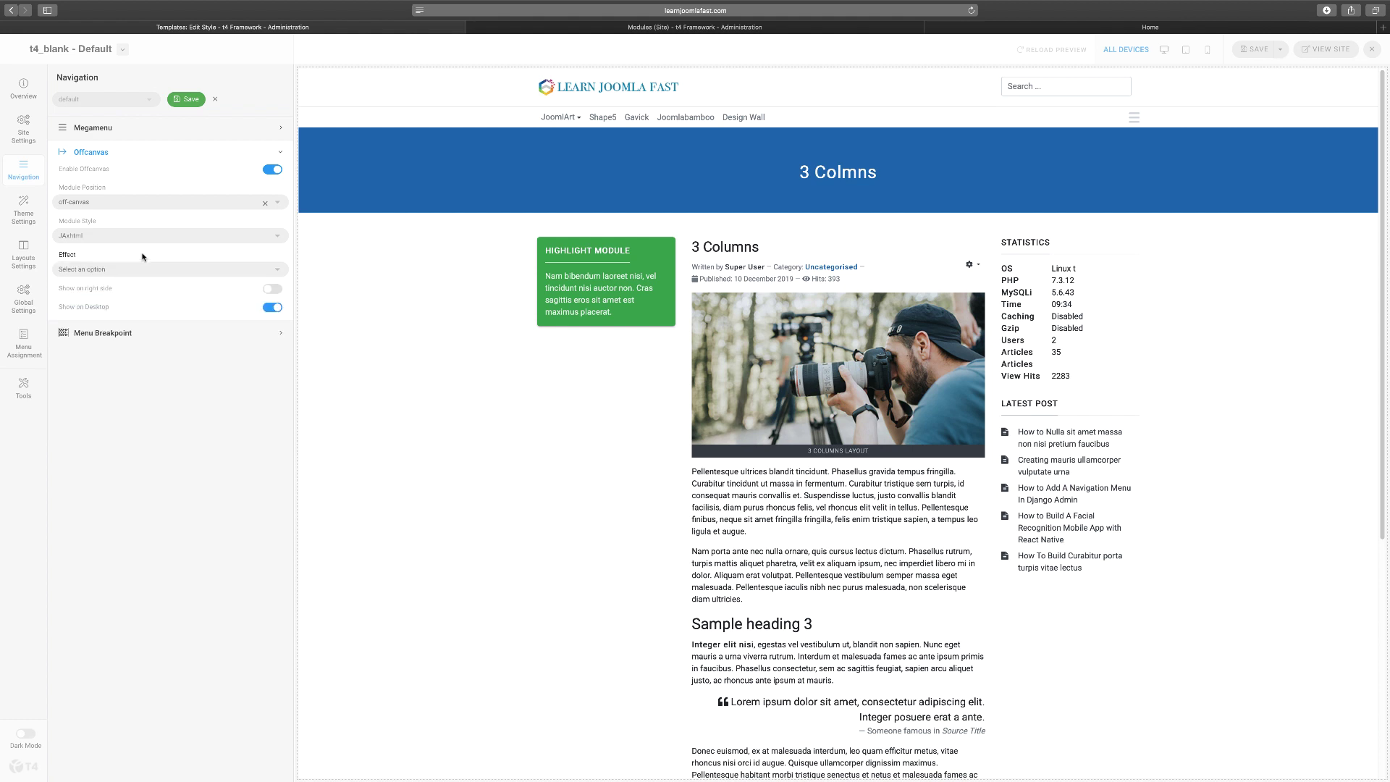
{"action": "left_click", "coordinate": [279, 333]}
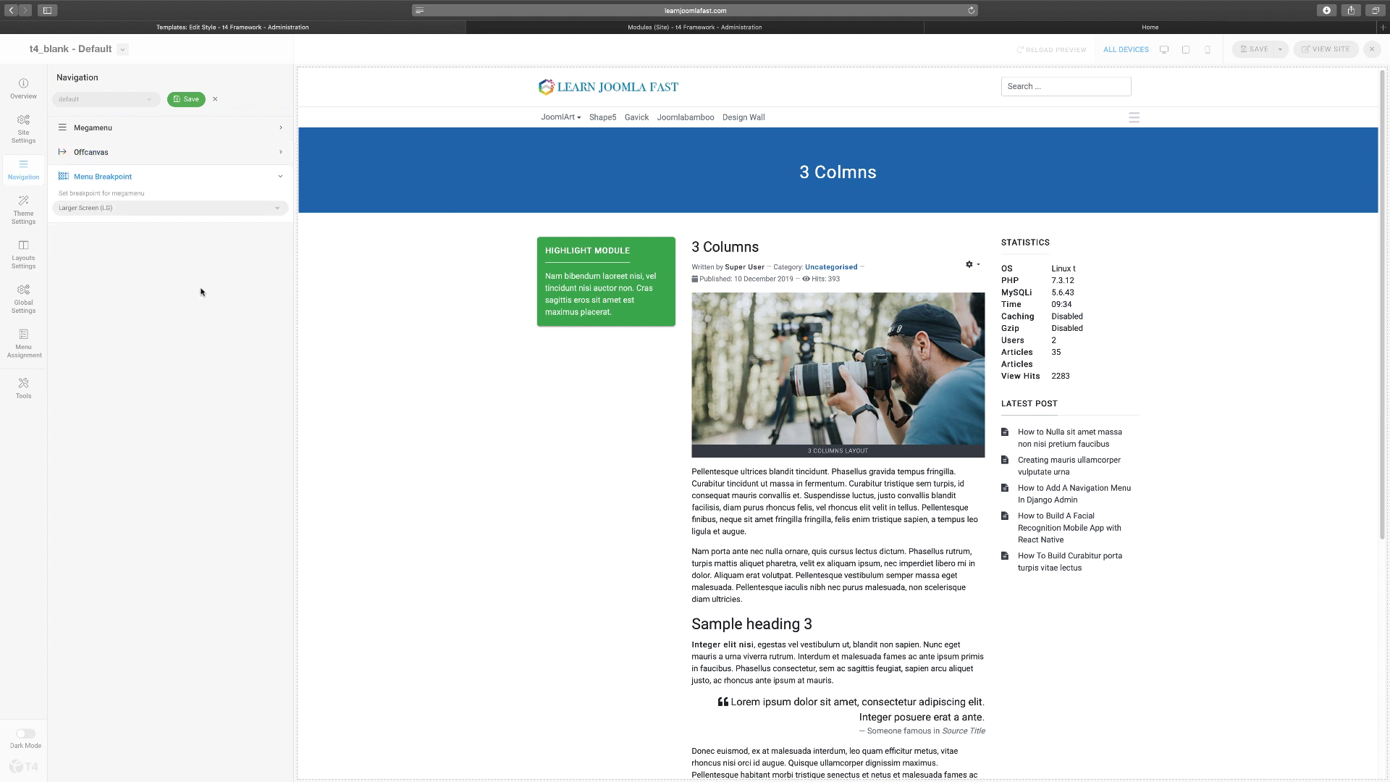
Leave Menu Breakpoint at Larger Screen (LG) and save the navigation settings.
{"action": "left_click", "coordinate": [119, 212]}
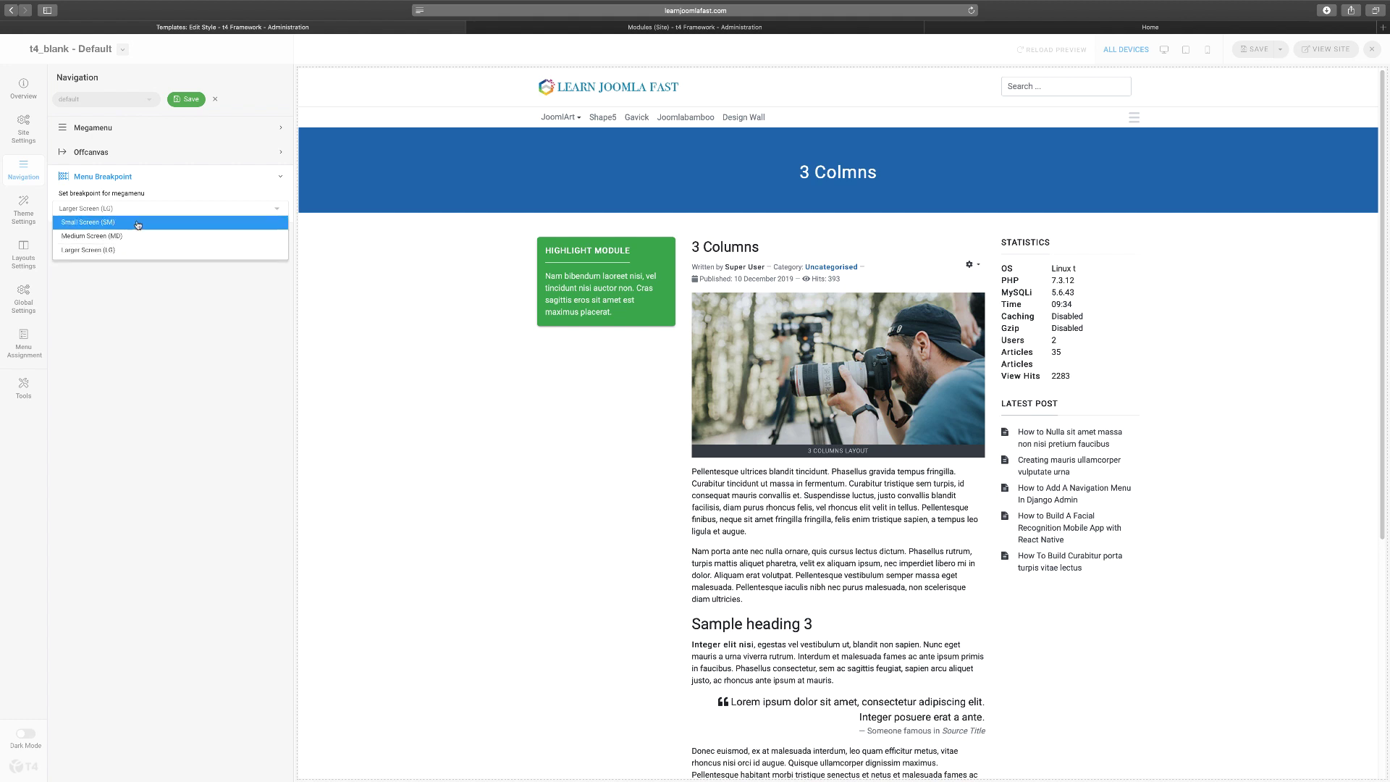
{"action": "left_click", "coordinate": [169, 290]}
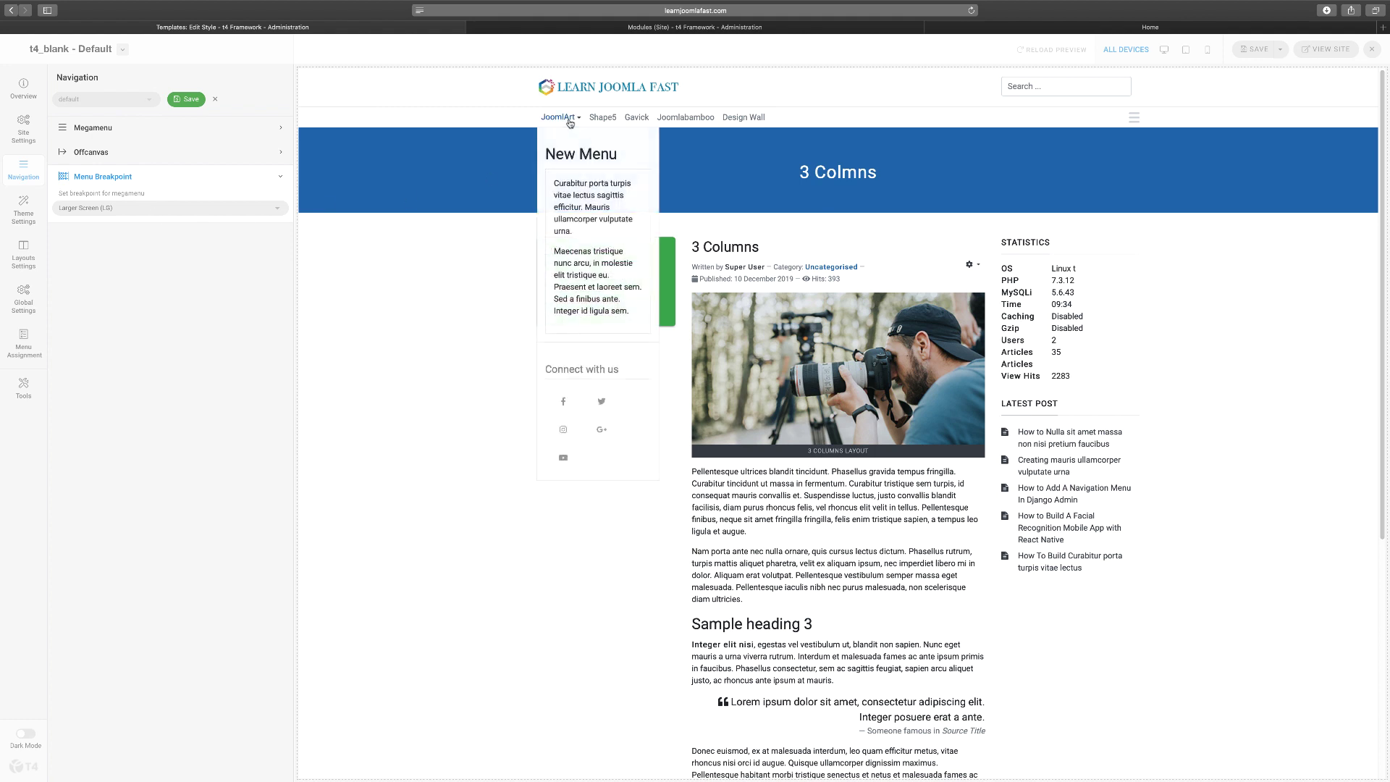
{"action": "left_click", "coordinate": [186, 100]}
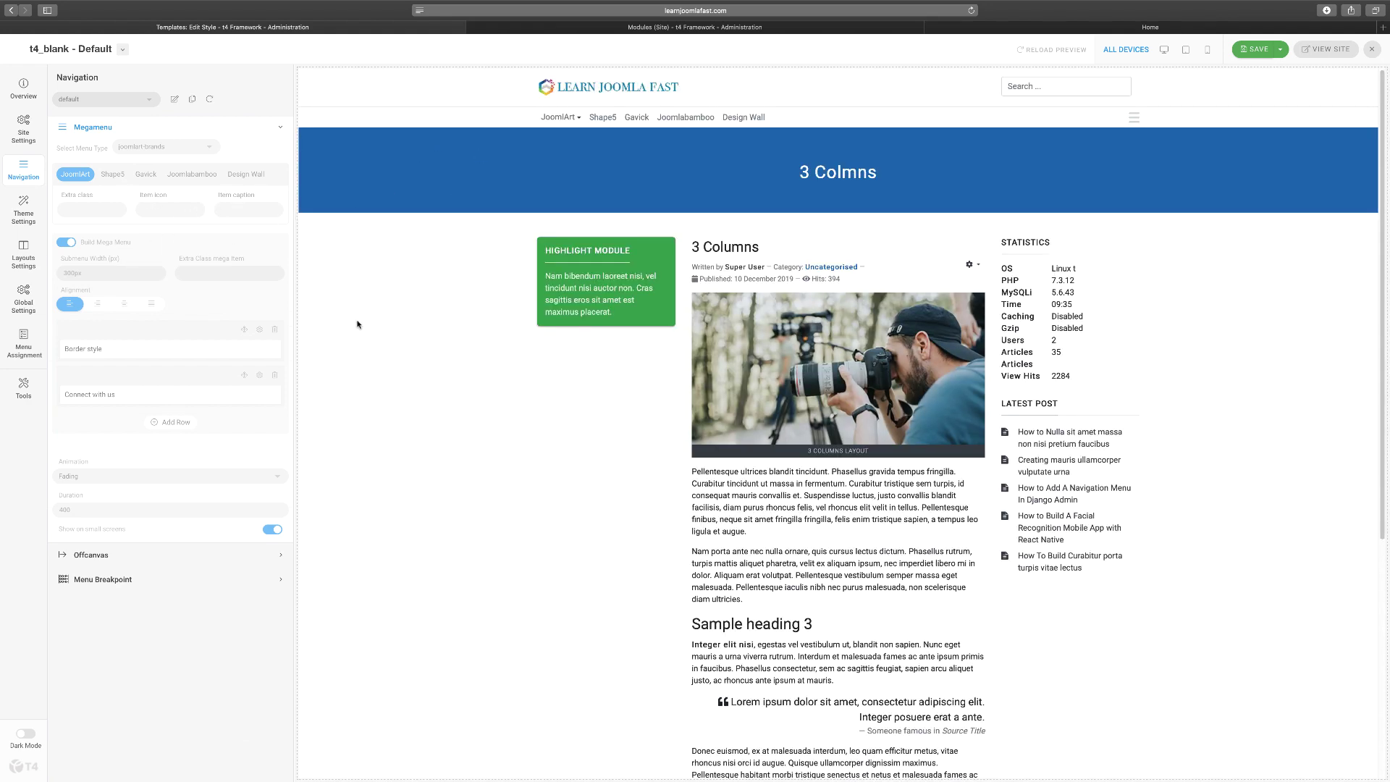
Reload the live home page to check JoomlArt's dropdown, then return to Modules (Site).
{"action": "left_click", "coordinate": [1001, 27]}
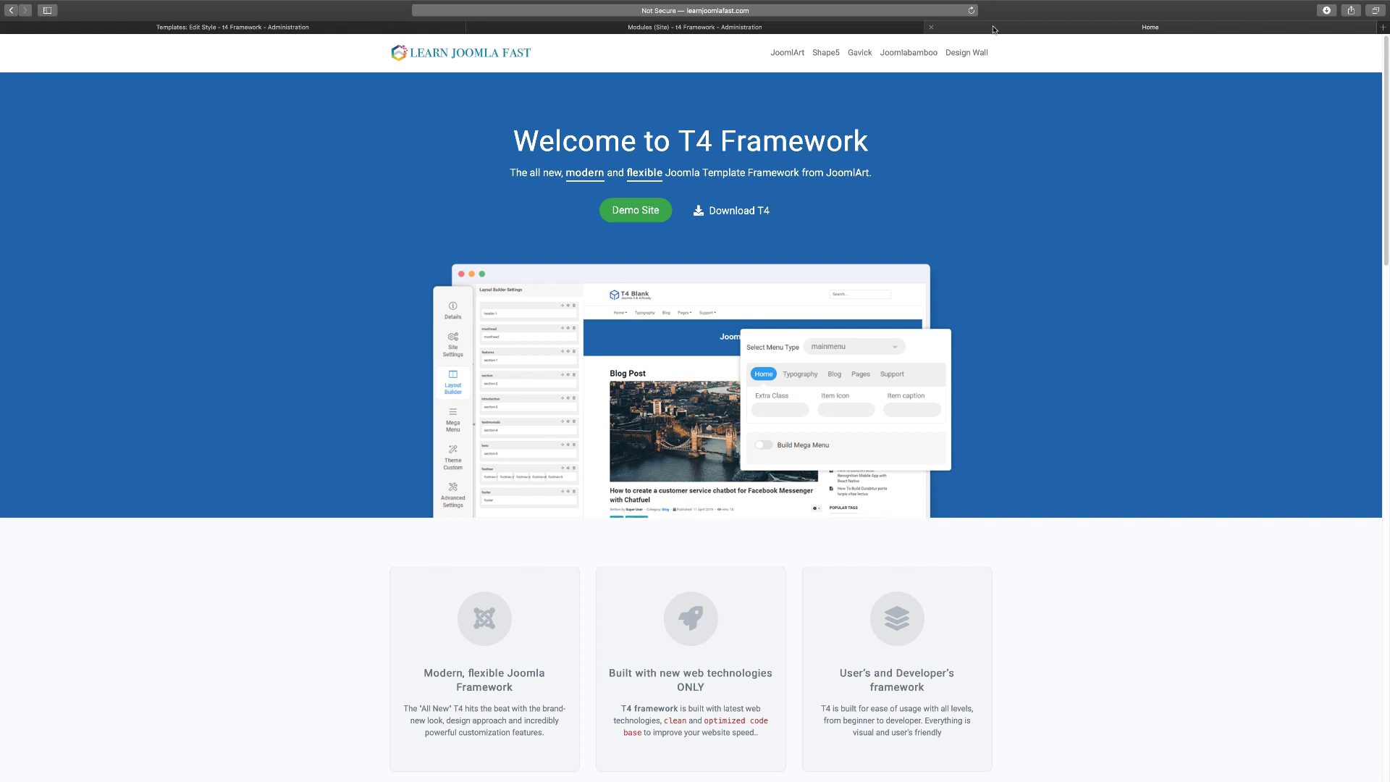
{"action": "left_click", "coordinate": [971, 11]}
{"action": "mouse_move", "coordinate": [776, 55]}
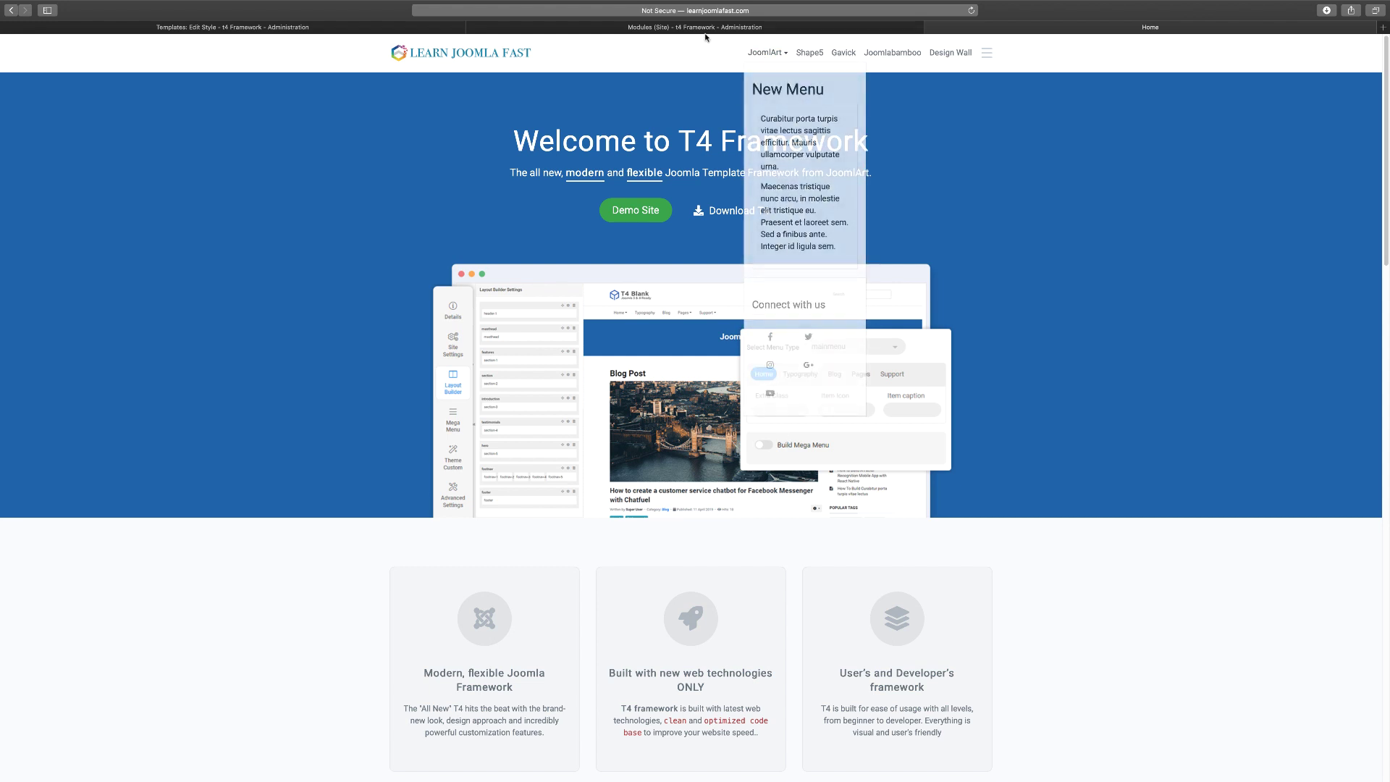
{"action": "left_click", "coordinate": [673, 29]}
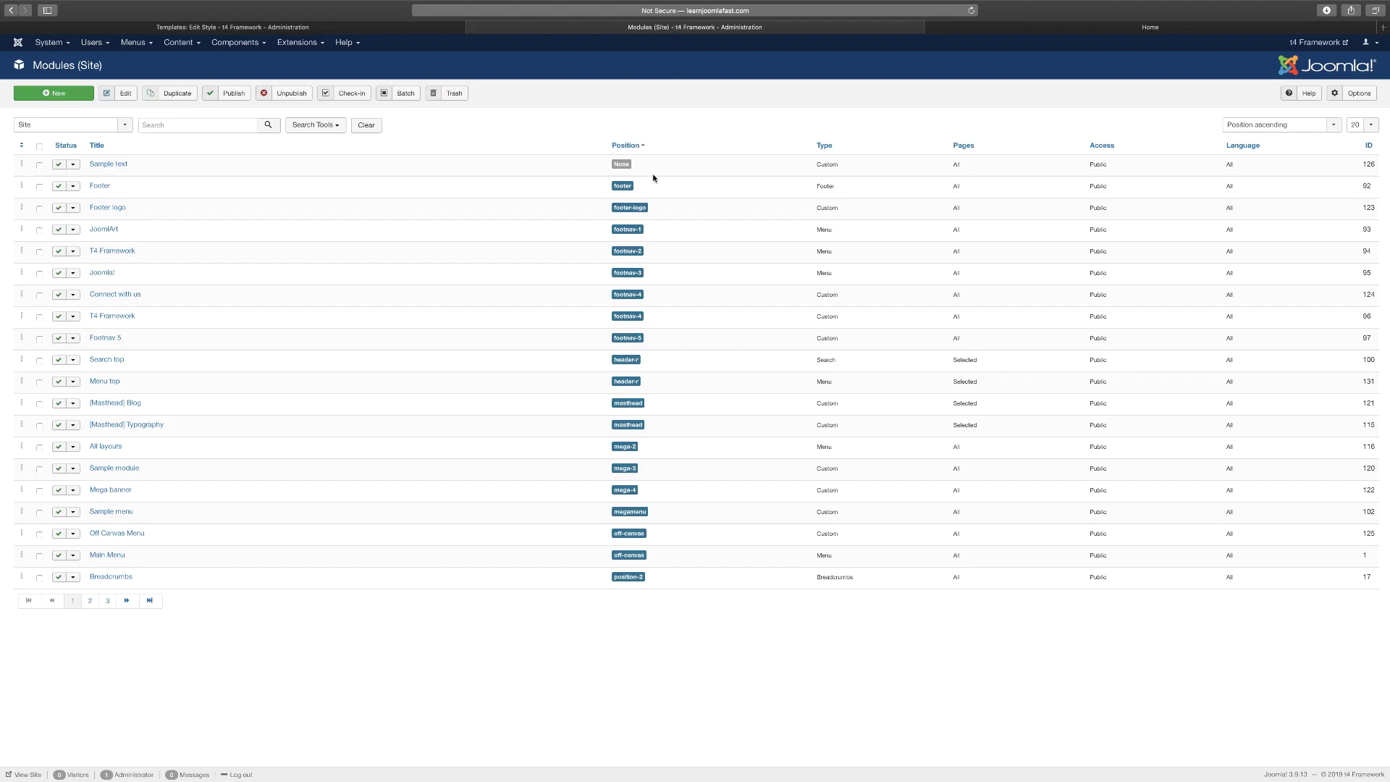